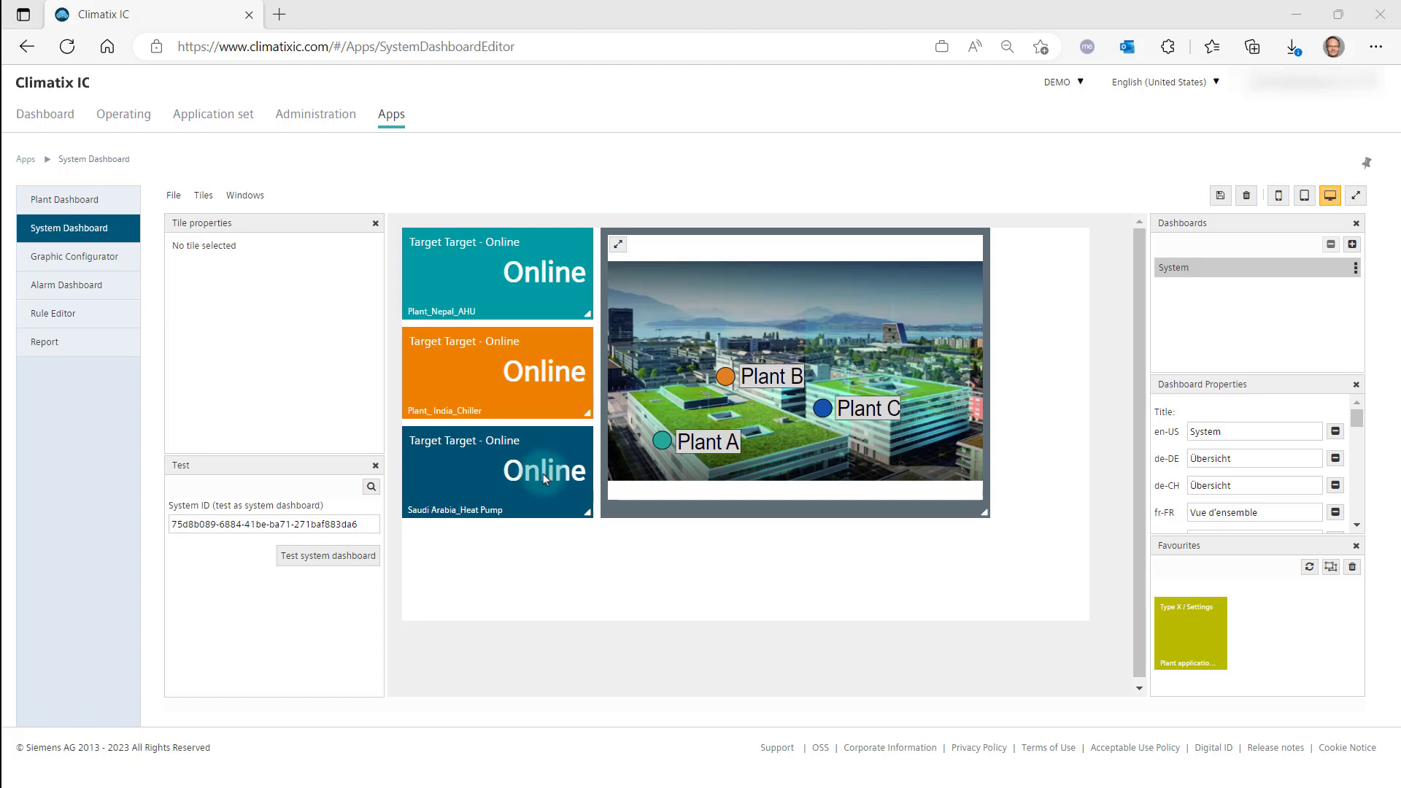
# Add a data point tile below the Saudi Arabia heat pump tile and title it with the [SiteName] token.
pyautogui.rightClick(522, 557)
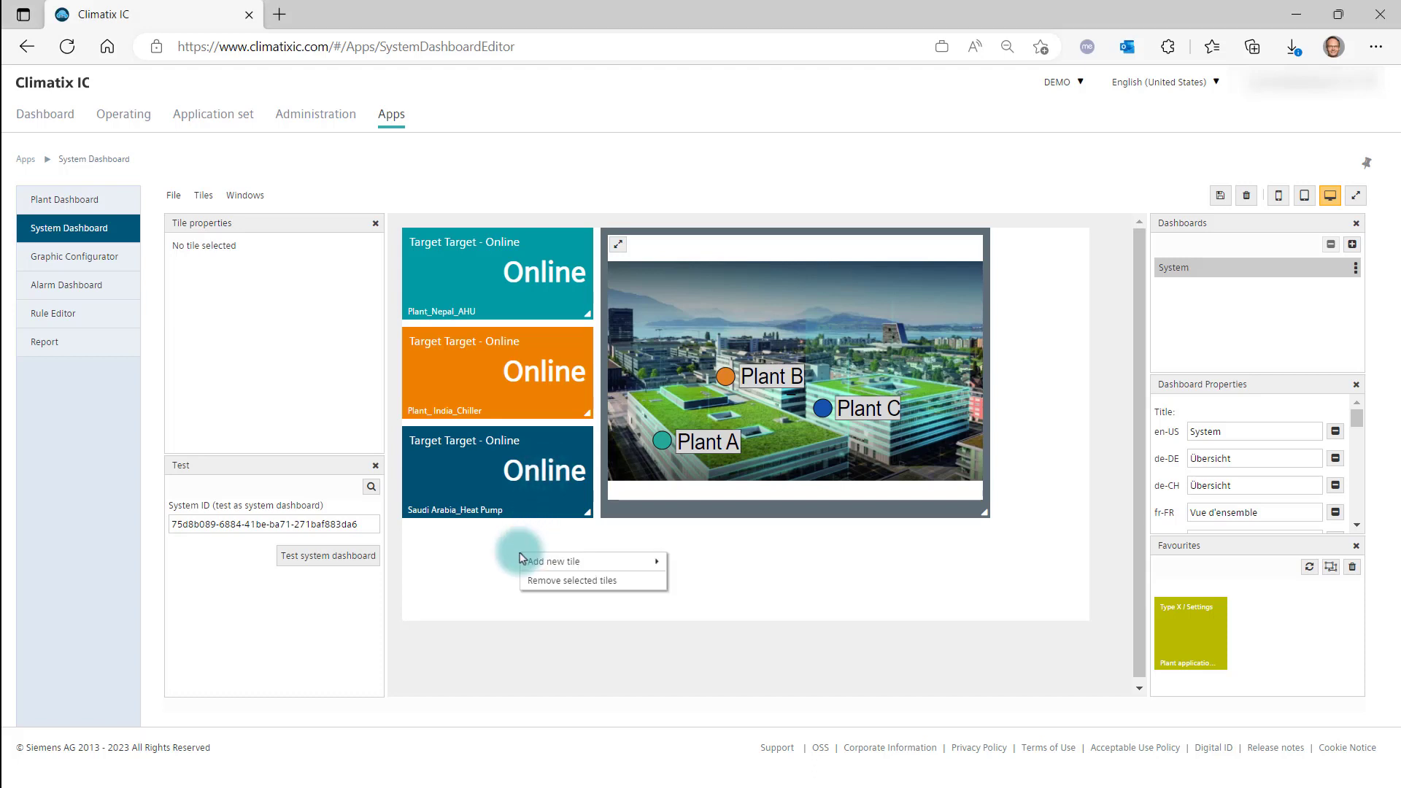
pyautogui.moveTo(522, 559)
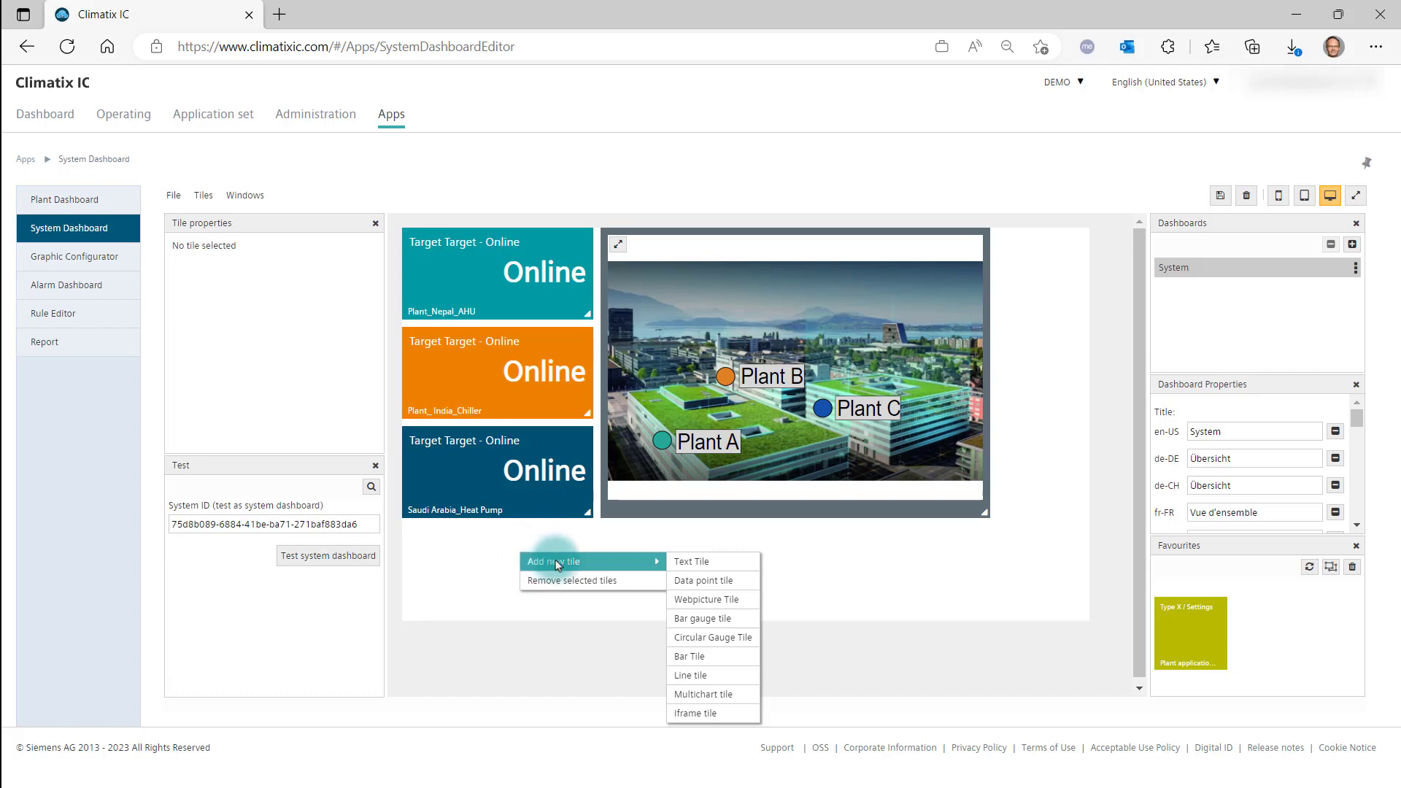
pyautogui.click(689, 581)
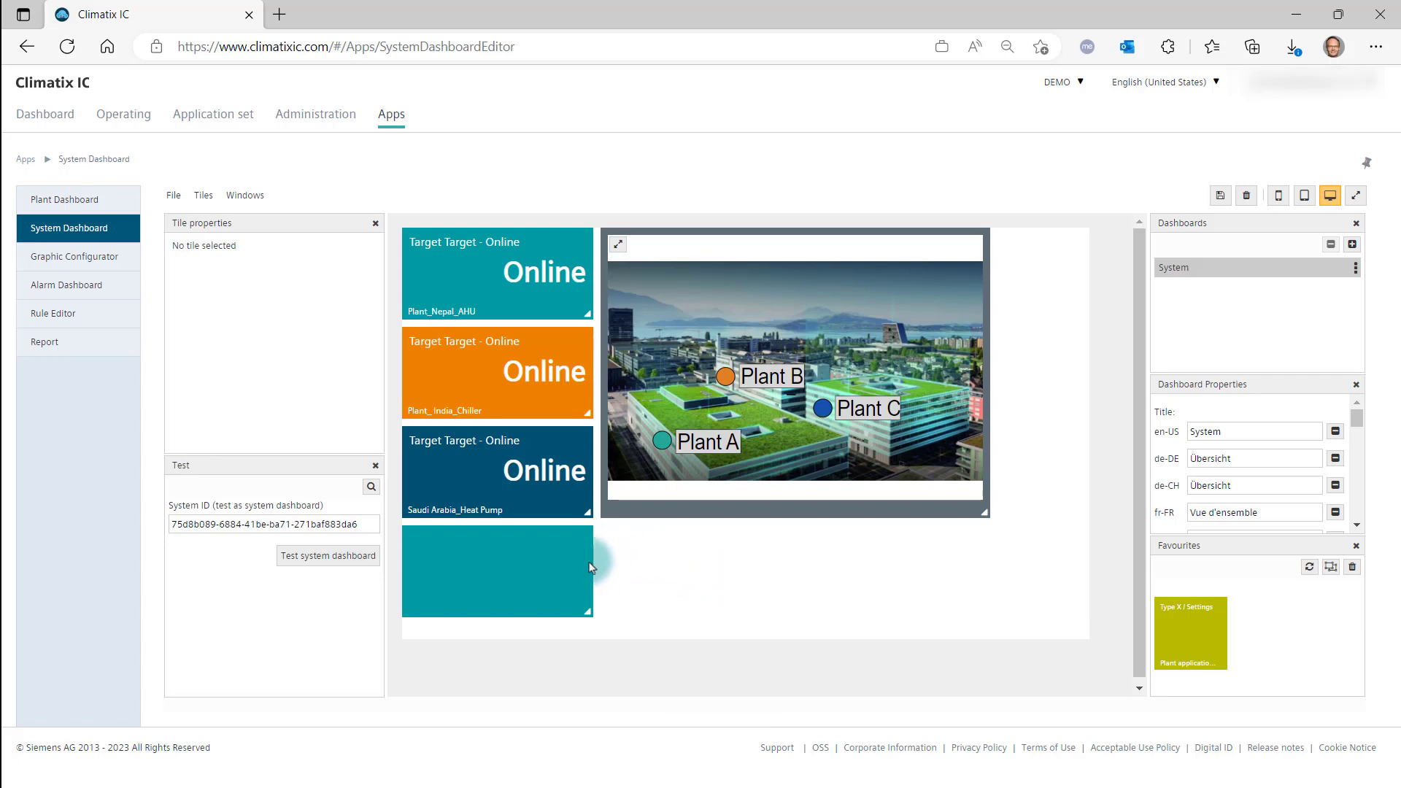
pyautogui.click(560, 563)
pyautogui.click(223, 301)
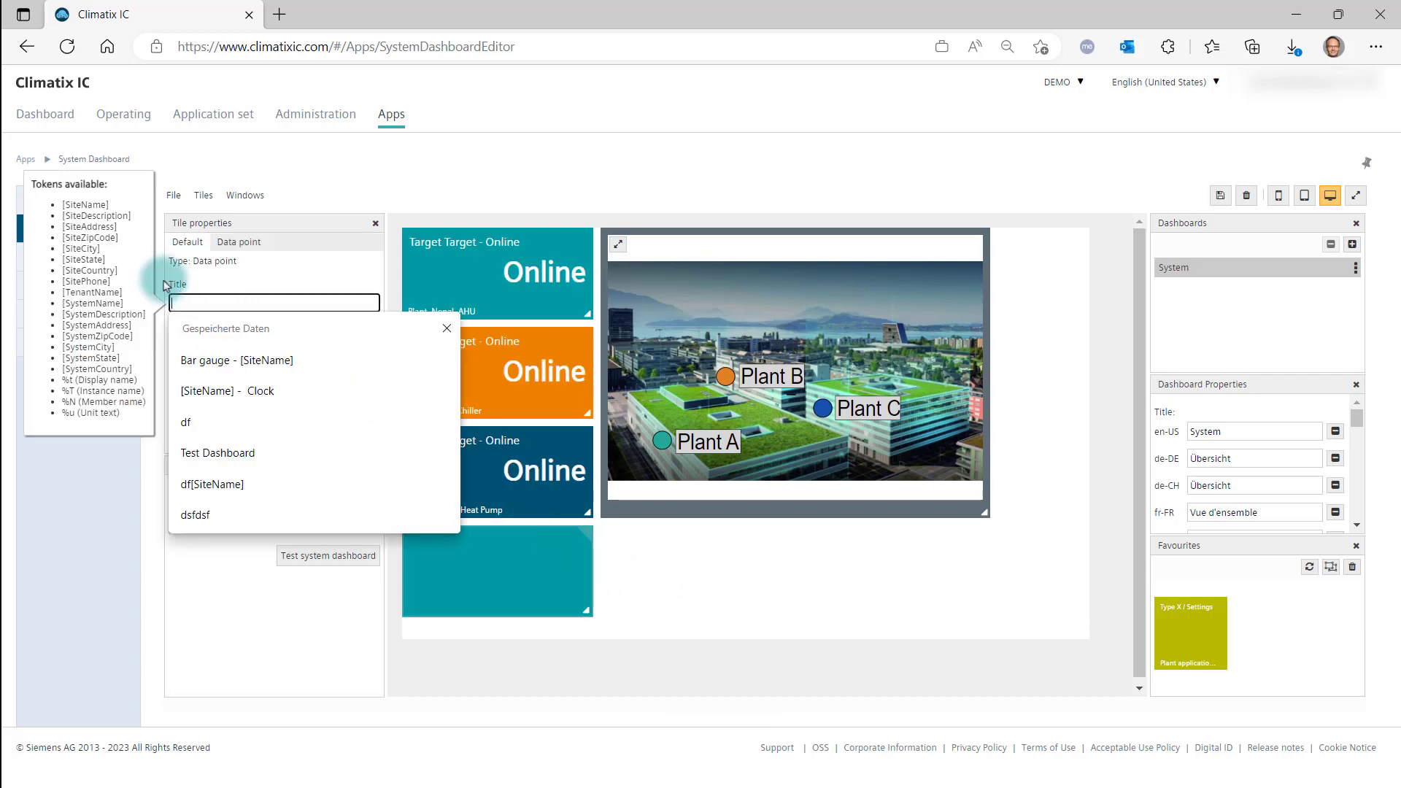
pyautogui.click(102, 203)
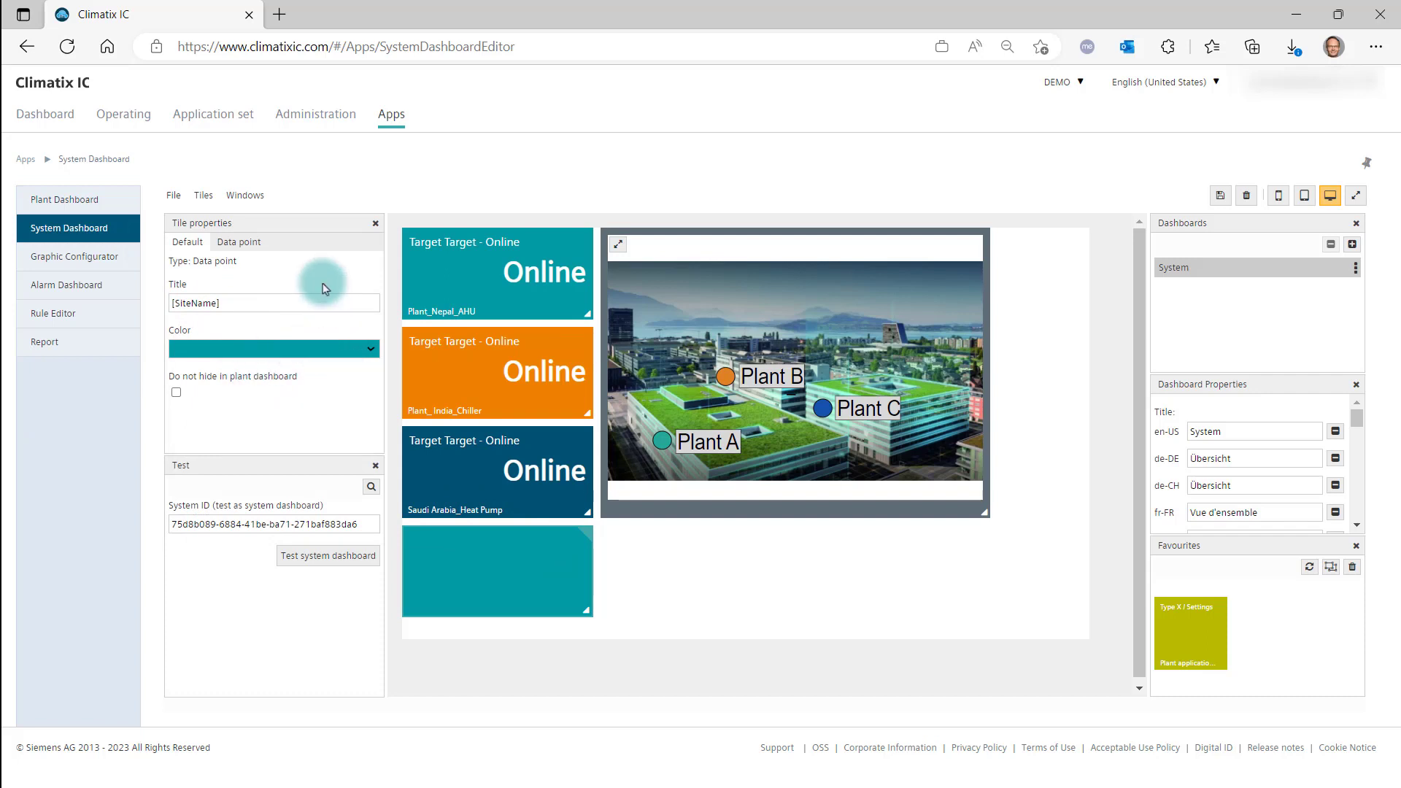
# Assign the new tile the data point System clock - Hour from the Clock group of SystemPlant1 in the Europe system.
pyautogui.click(243, 247)
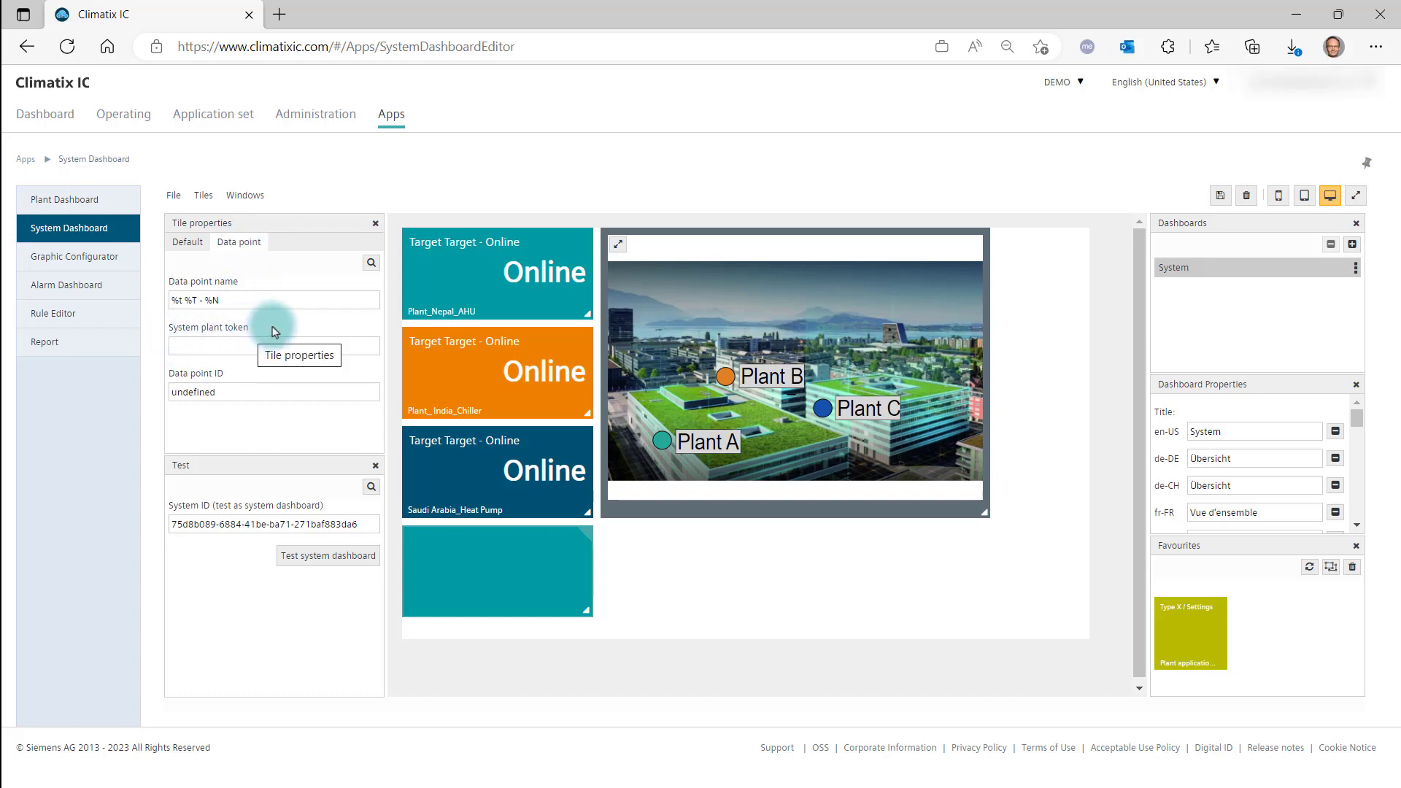
pyautogui.click(371, 263)
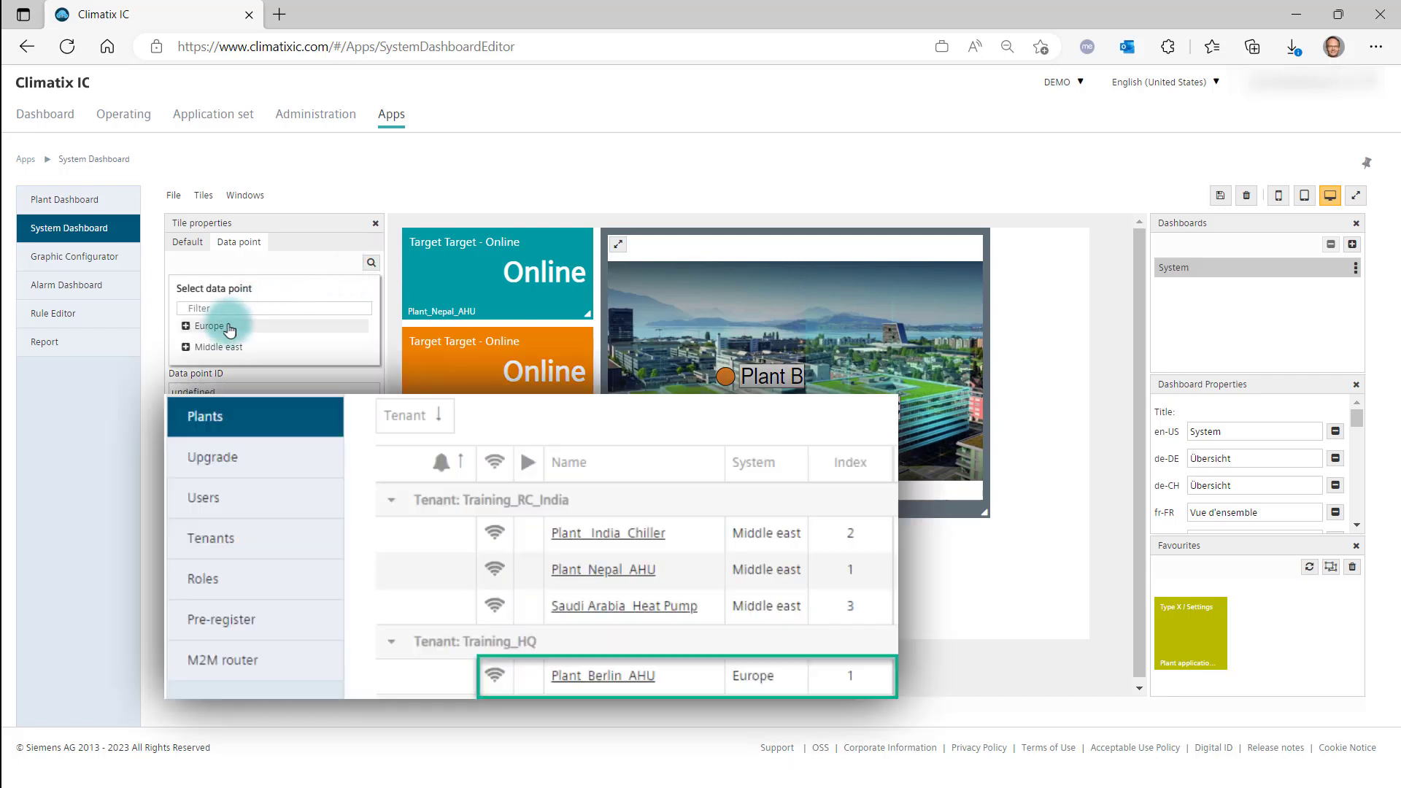
pyautogui.click(235, 328)
pyautogui.click(227, 347)
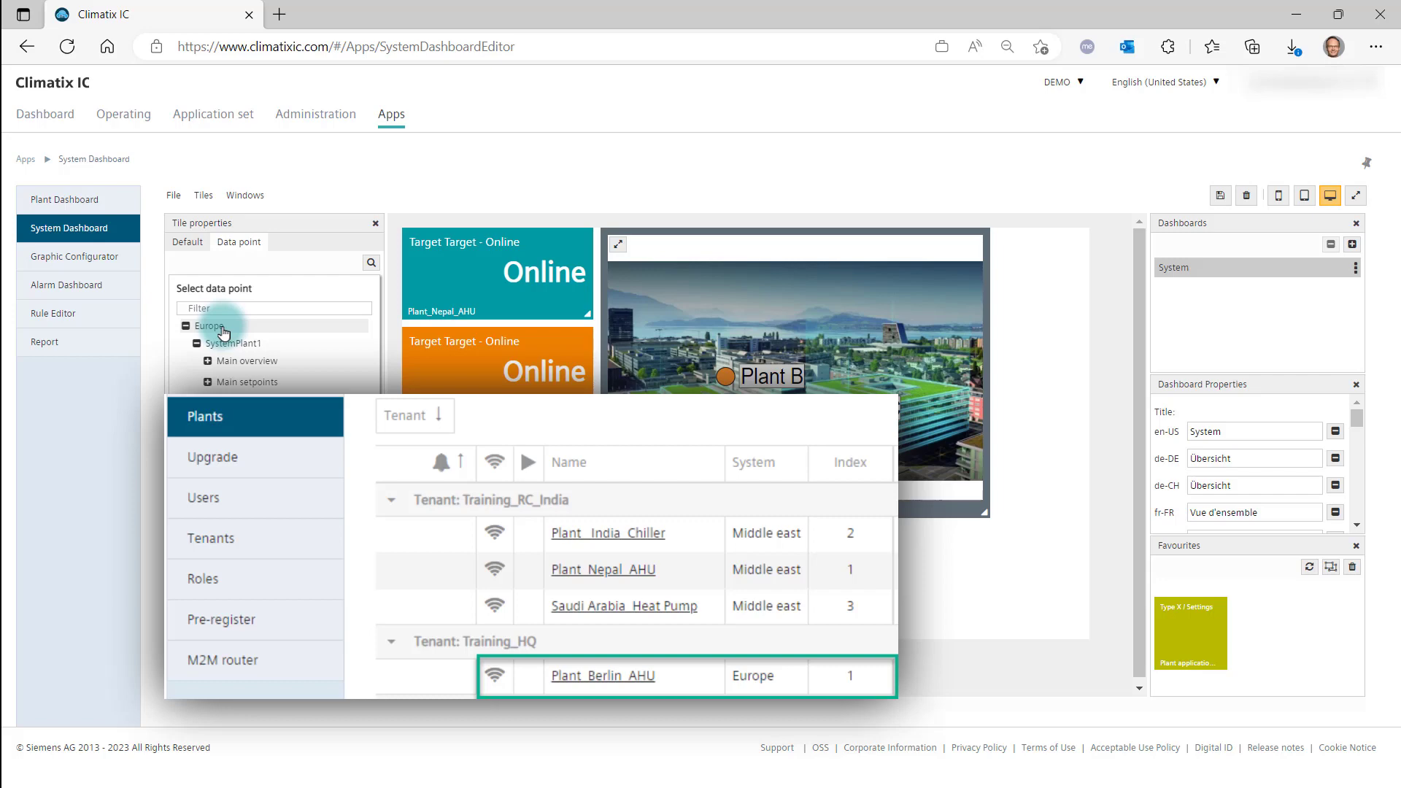
pyautogui.click(209, 405)
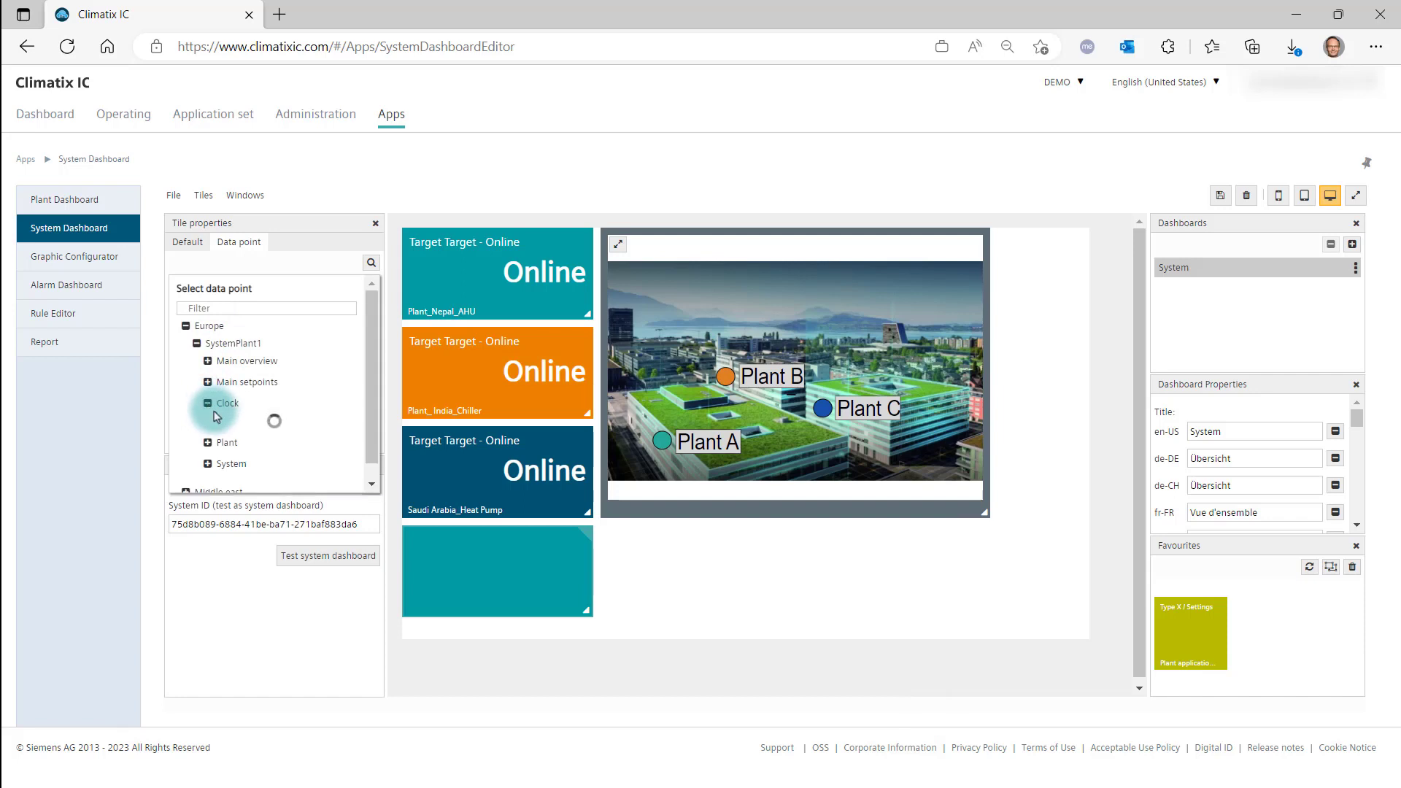
pyautogui.click(234, 422)
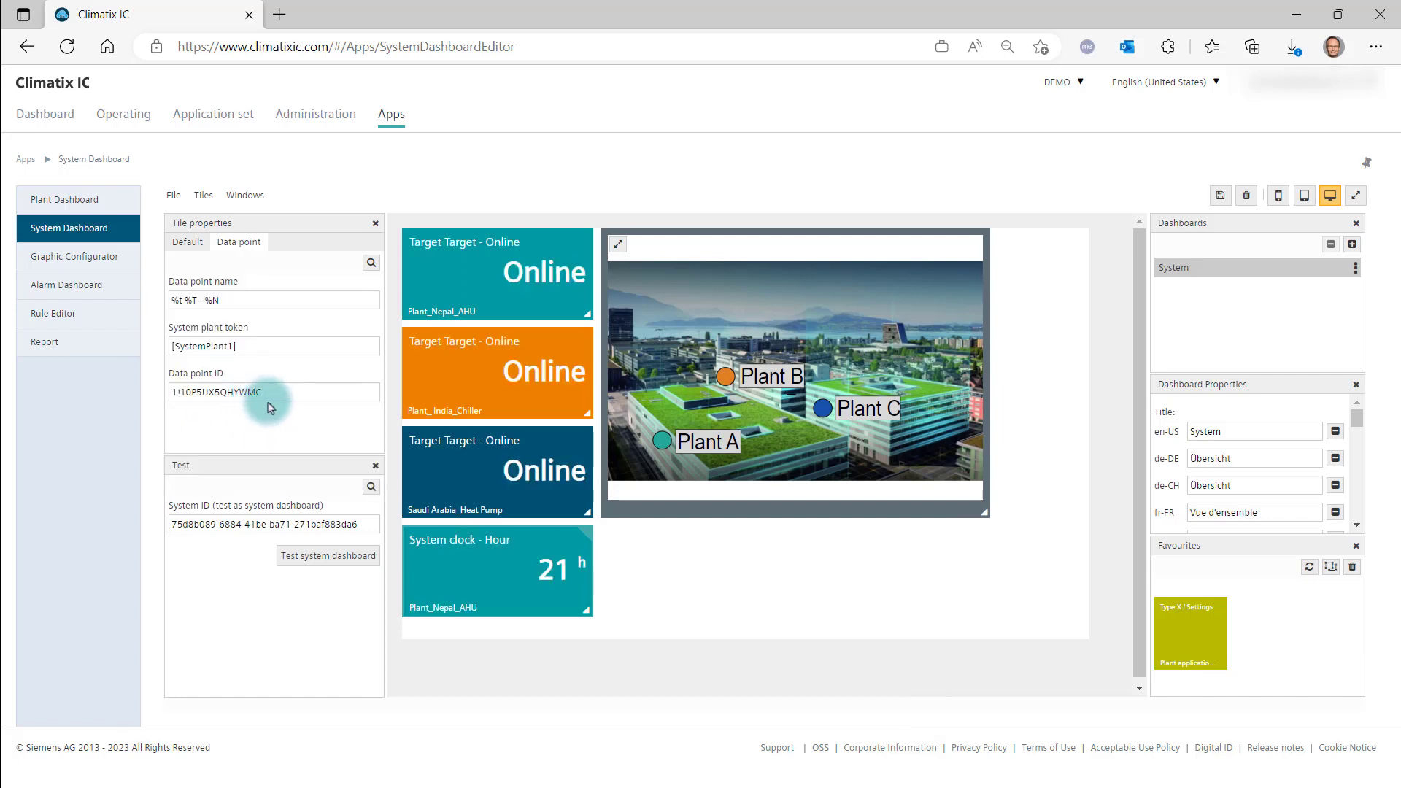
# Add a second data point tile beside the system clock tile and title it with the [SiteName] token.
pyautogui.rightClick(616, 577)
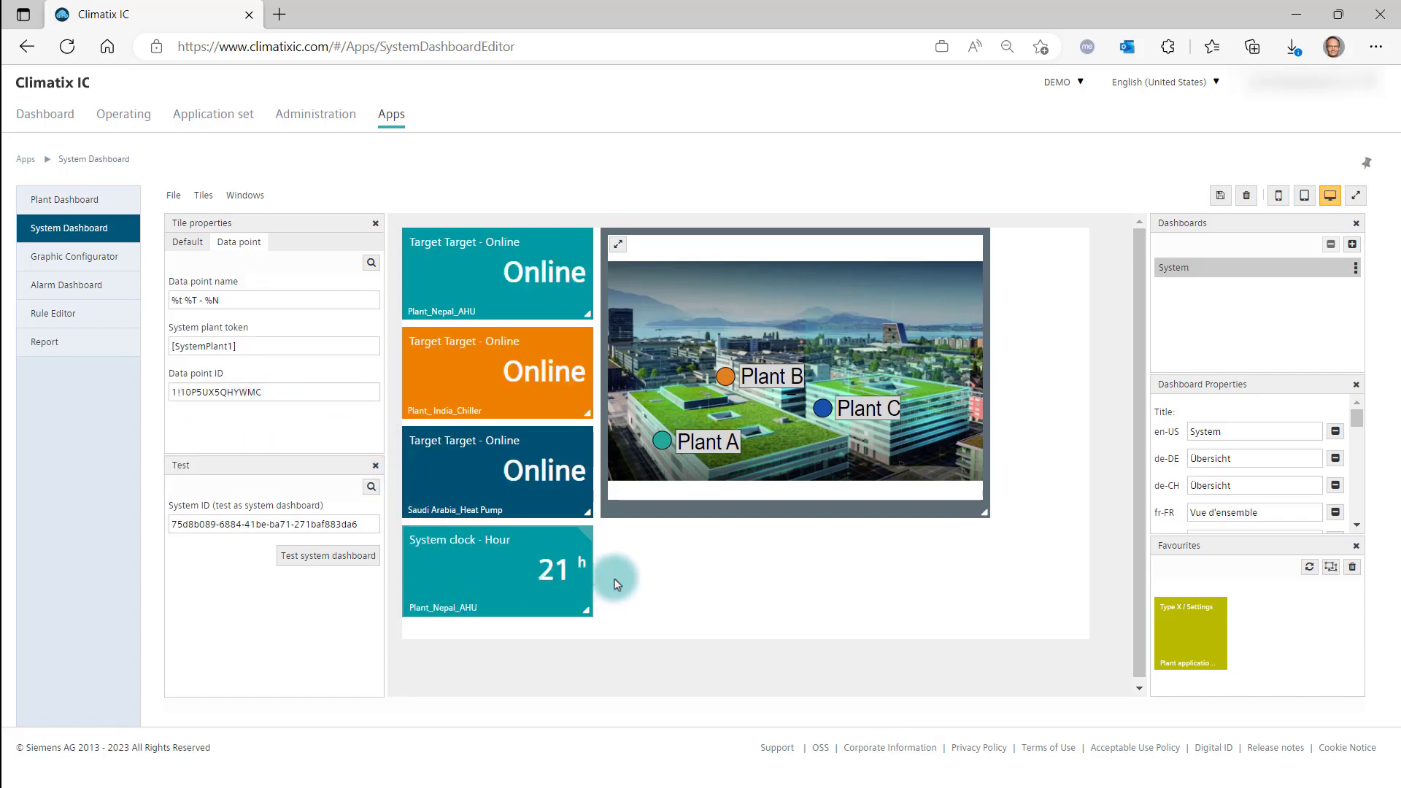
pyautogui.moveTo(634, 583)
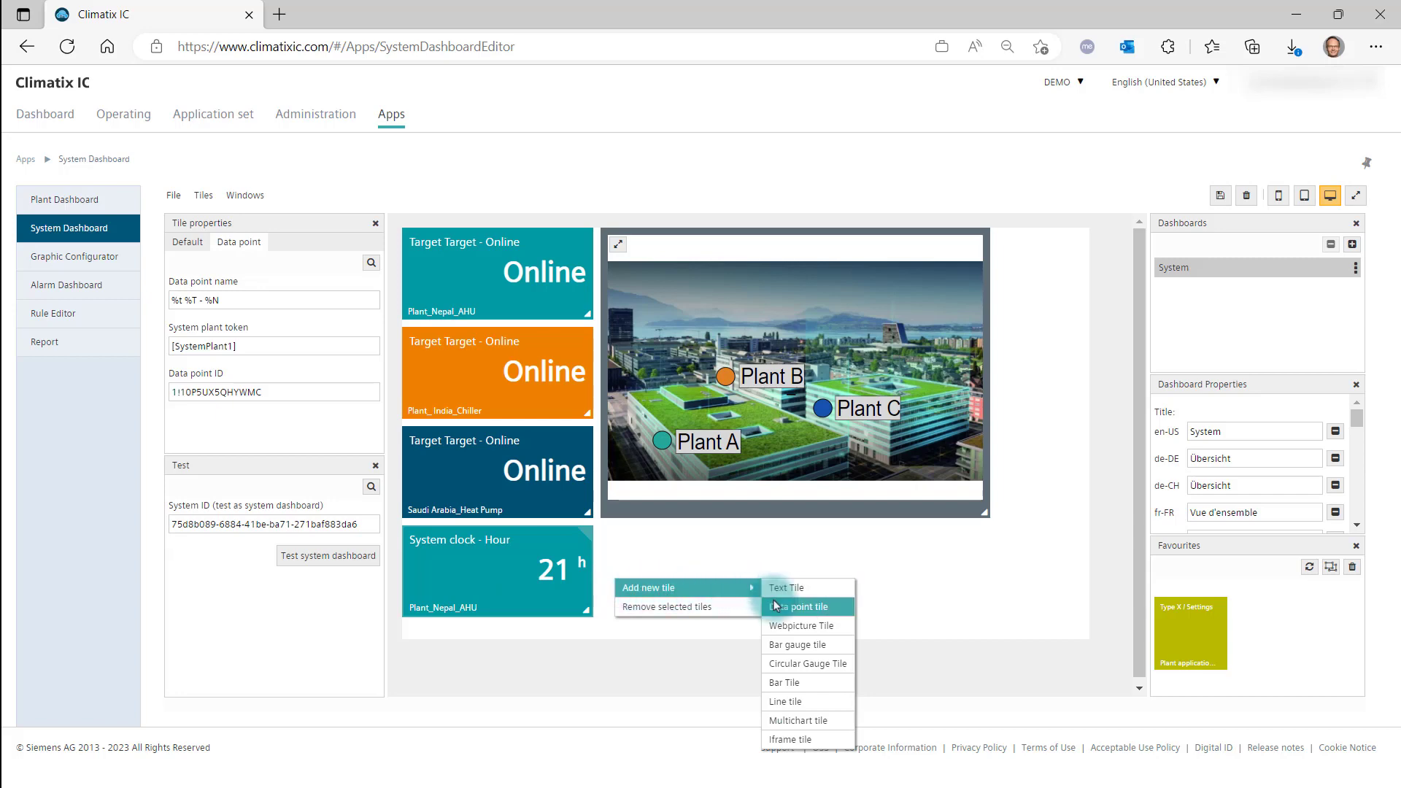
pyautogui.click(797, 606)
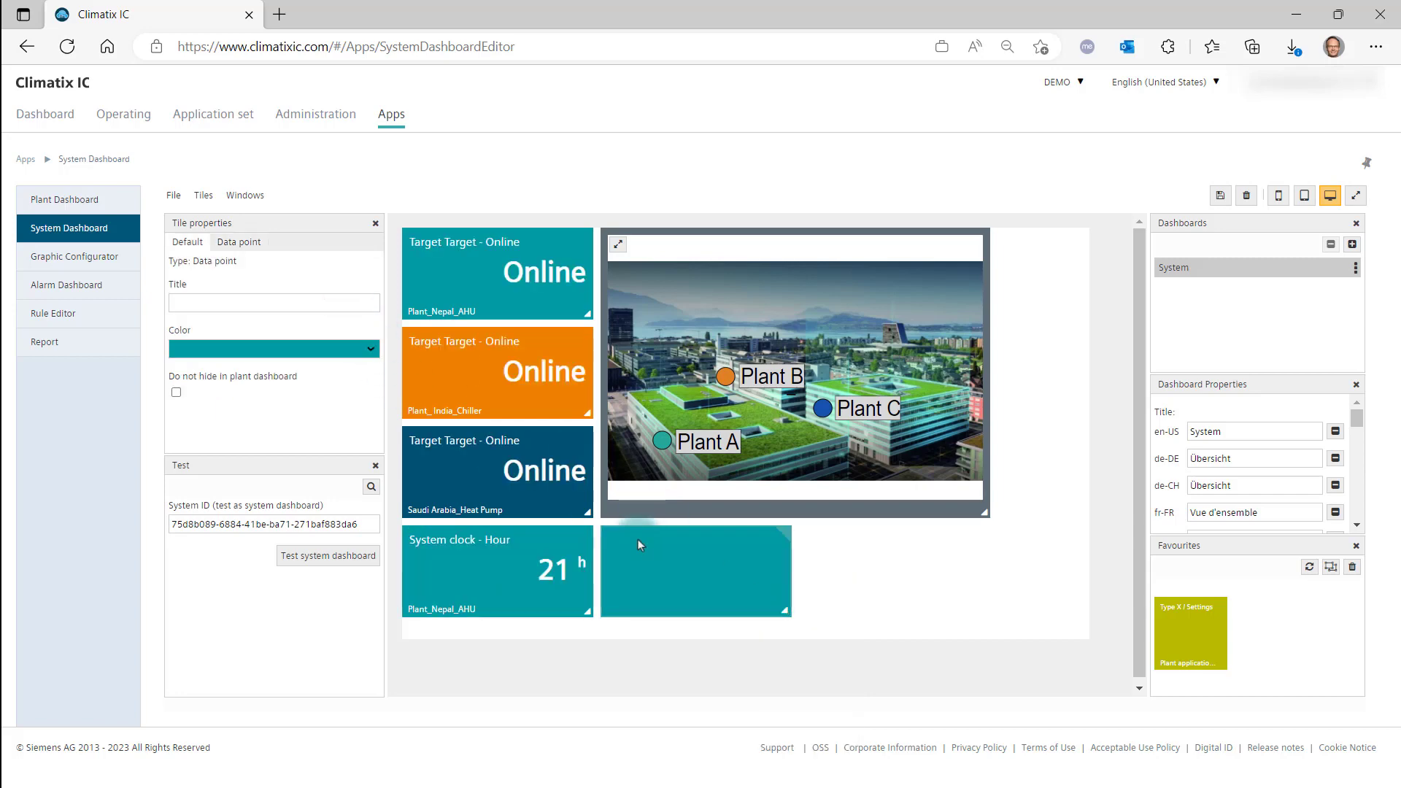
pyautogui.click(171, 301)
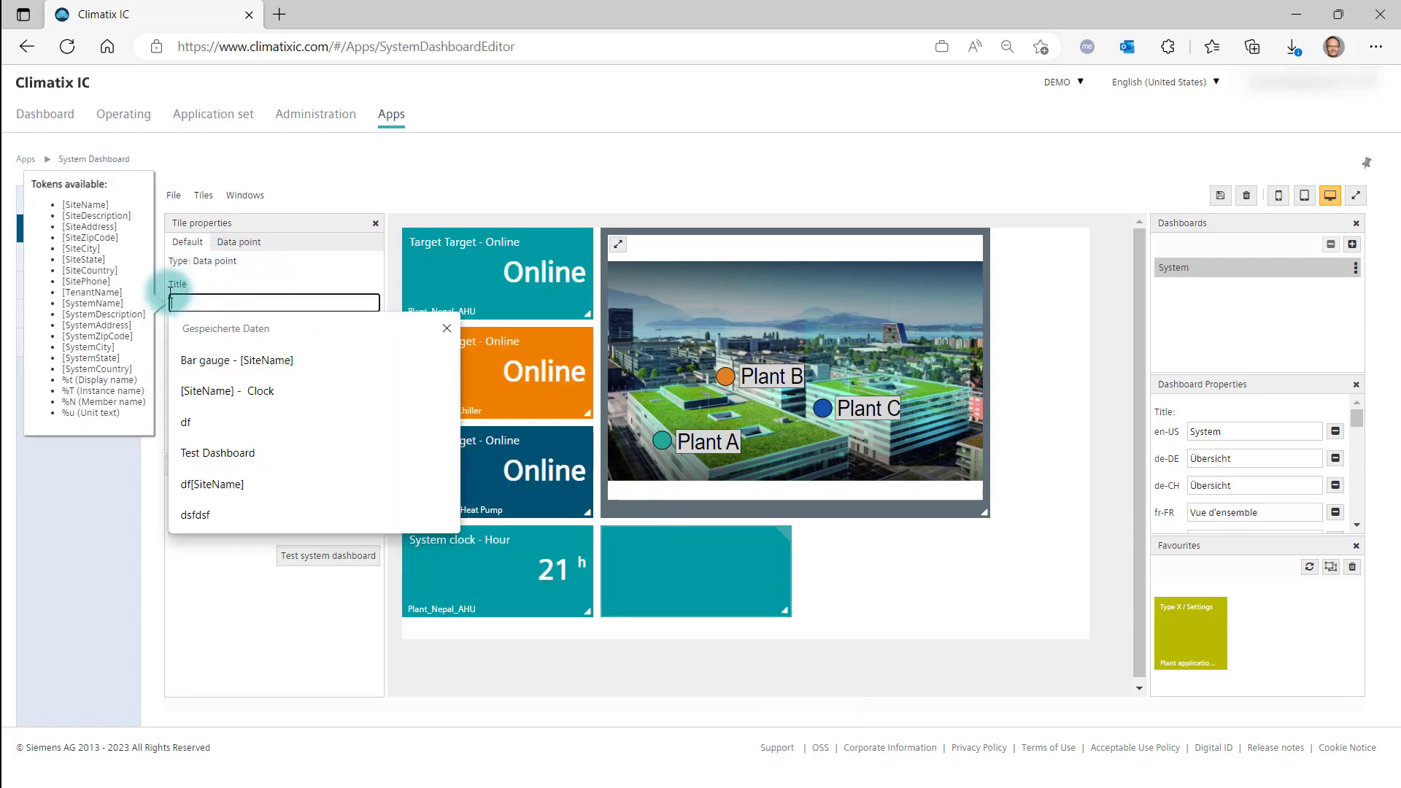
pyautogui.click(85, 204)
# Assign the second tile the data point System clock - Hour from the Clock group of SystemPlant2 in the Middle east system.
pyautogui.click(231, 248)
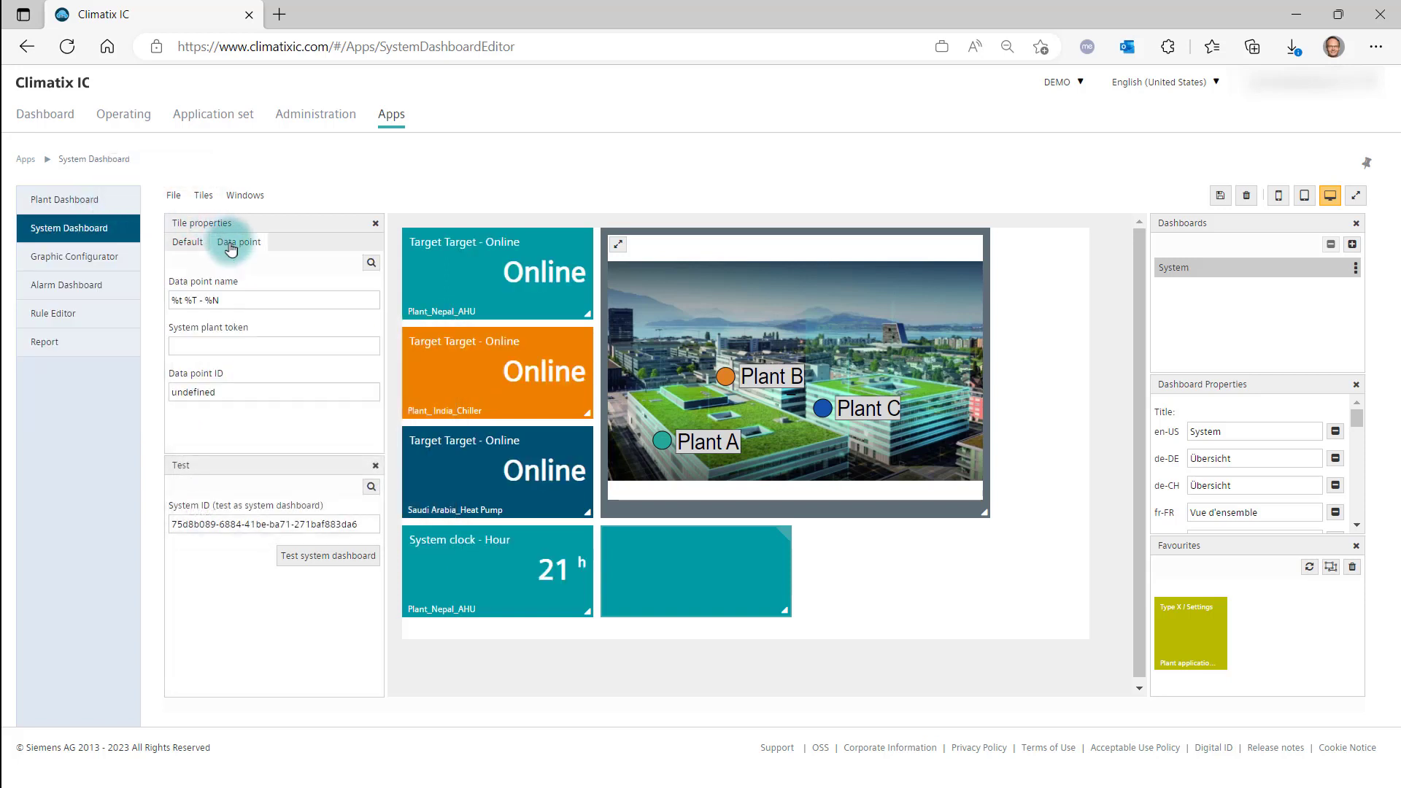
pyautogui.click(371, 264)
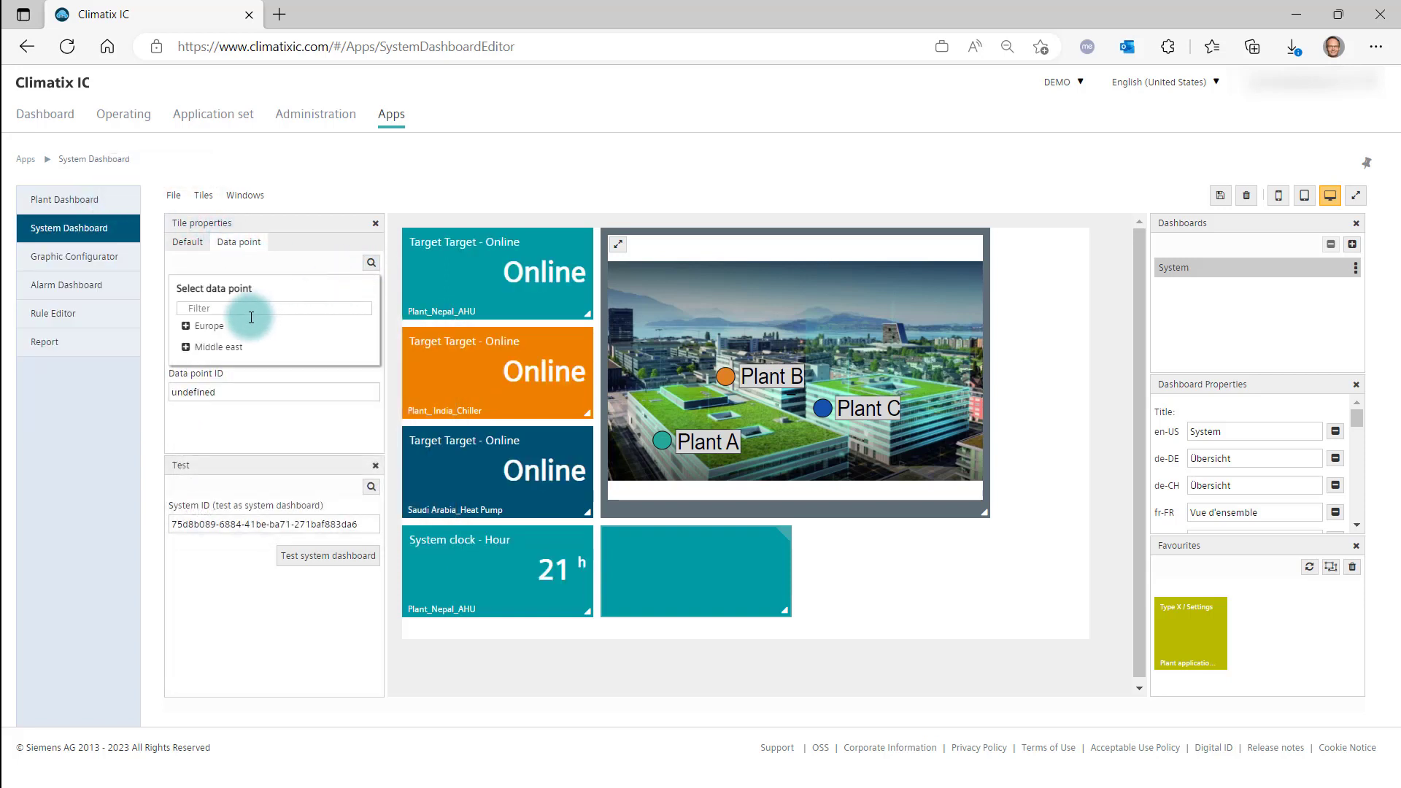
pyautogui.click(211, 348)
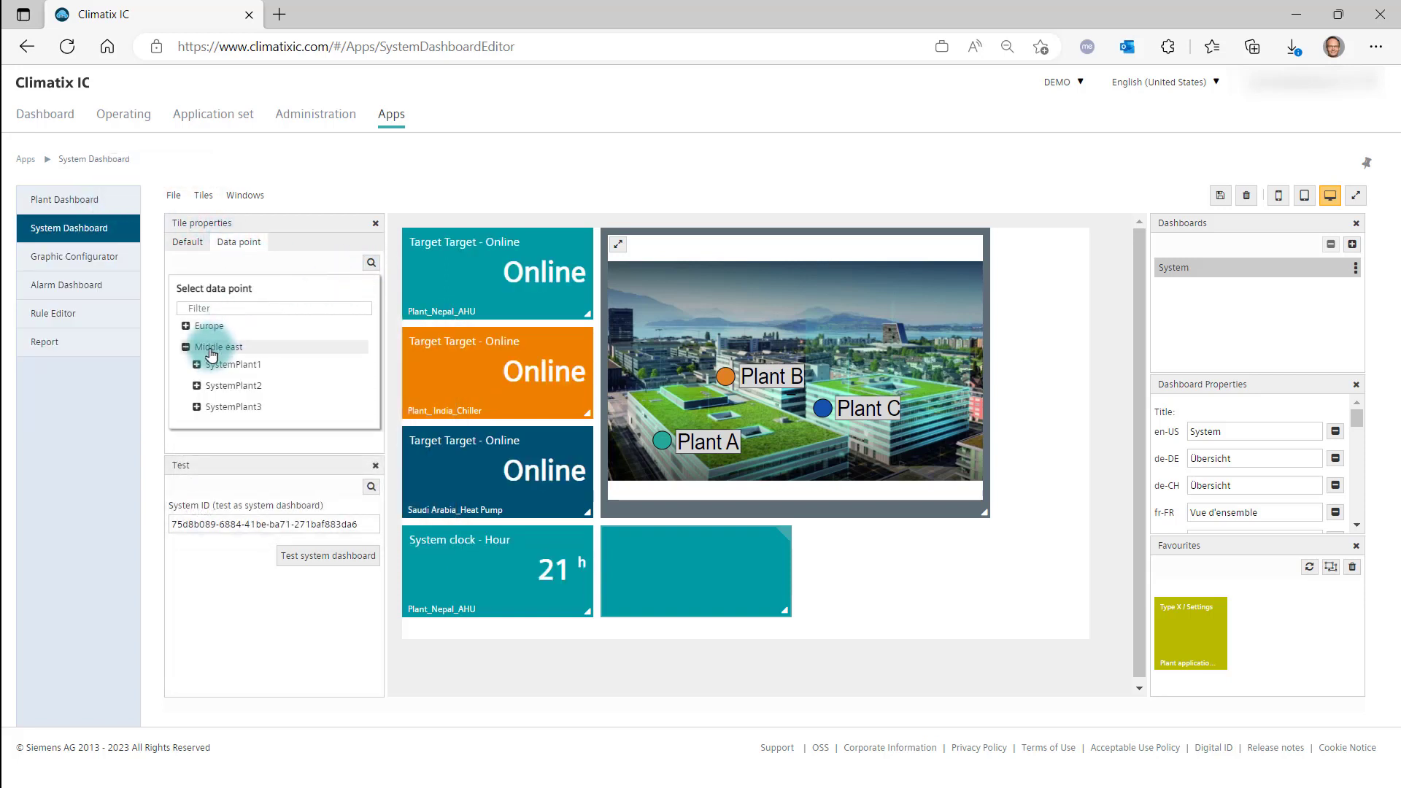
pyautogui.click(220, 392)
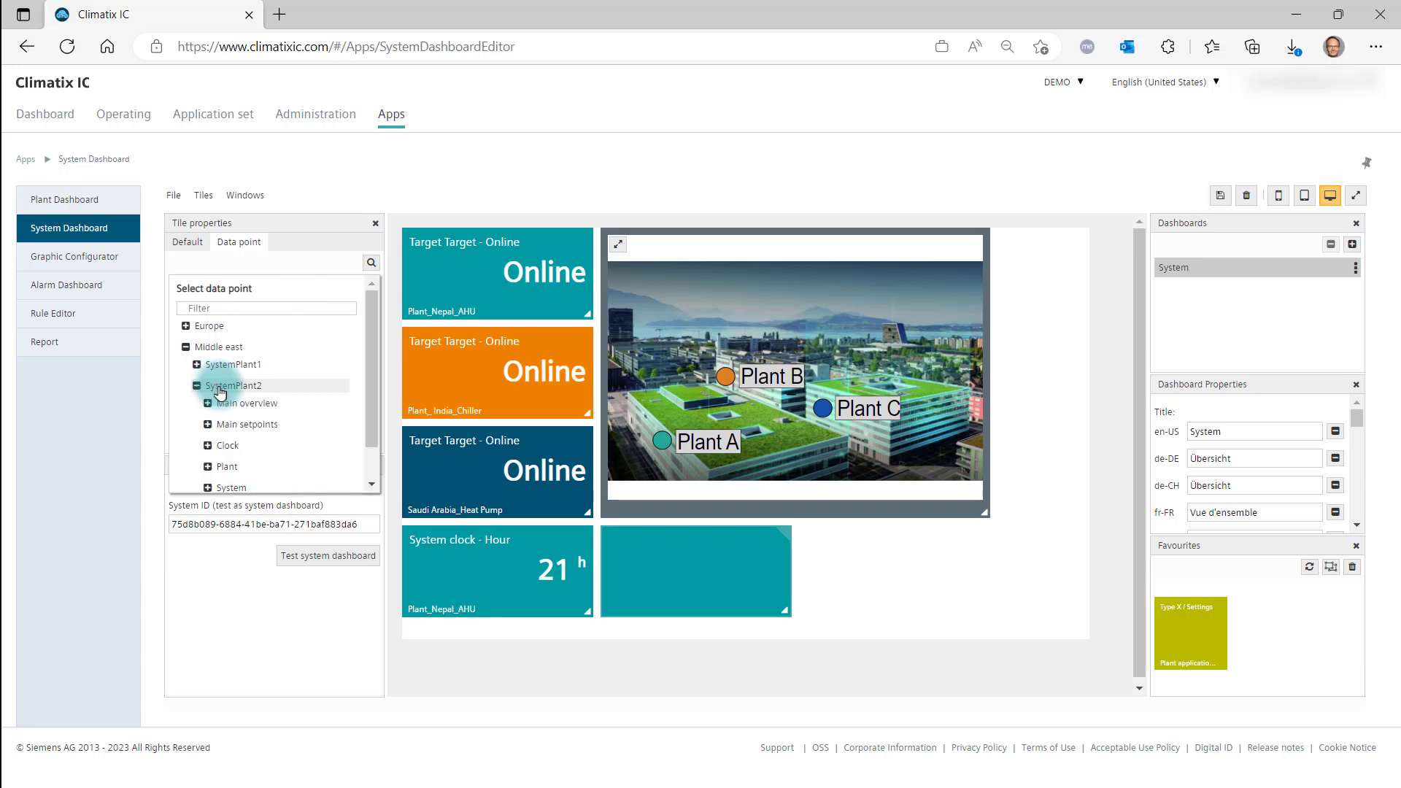
pyautogui.click(228, 446)
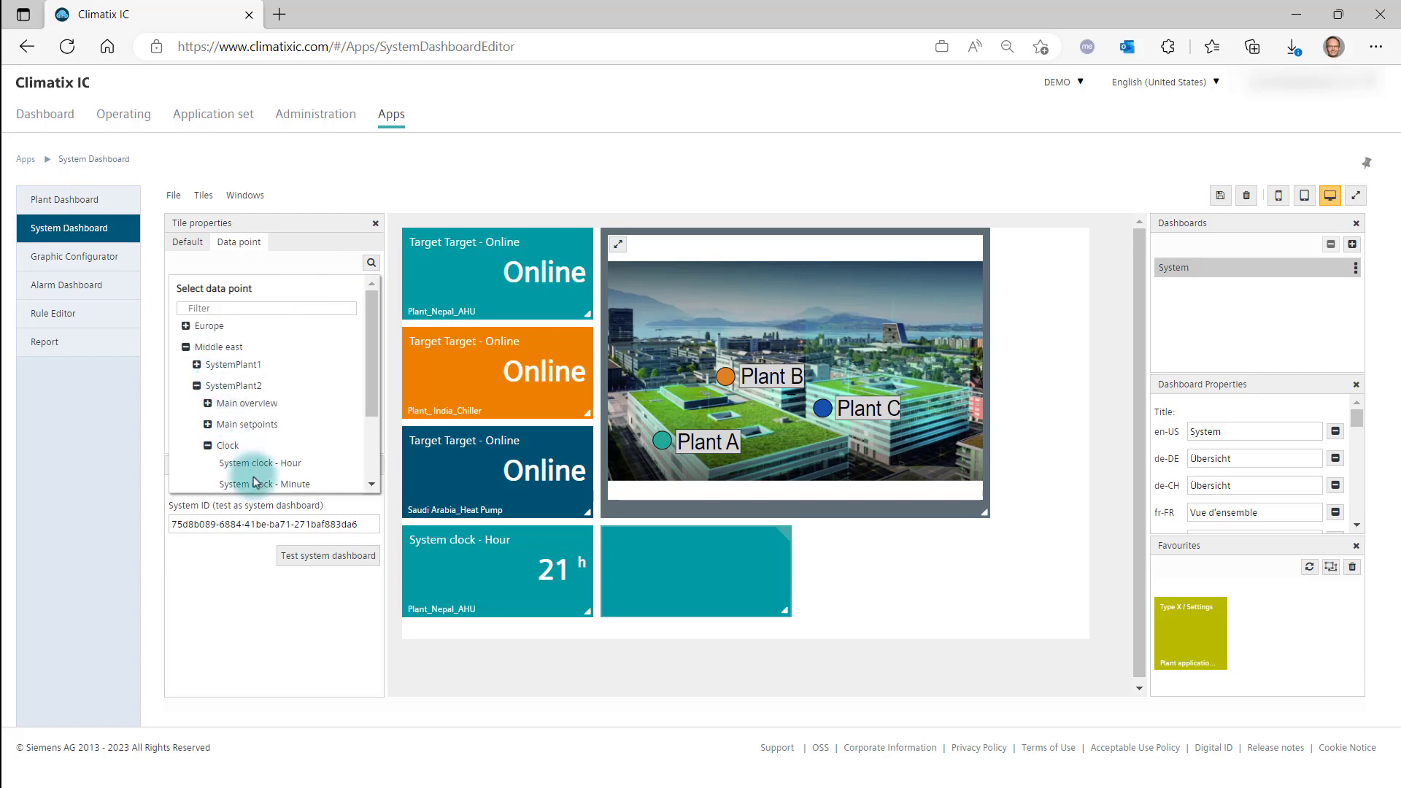
pyautogui.click(257, 464)
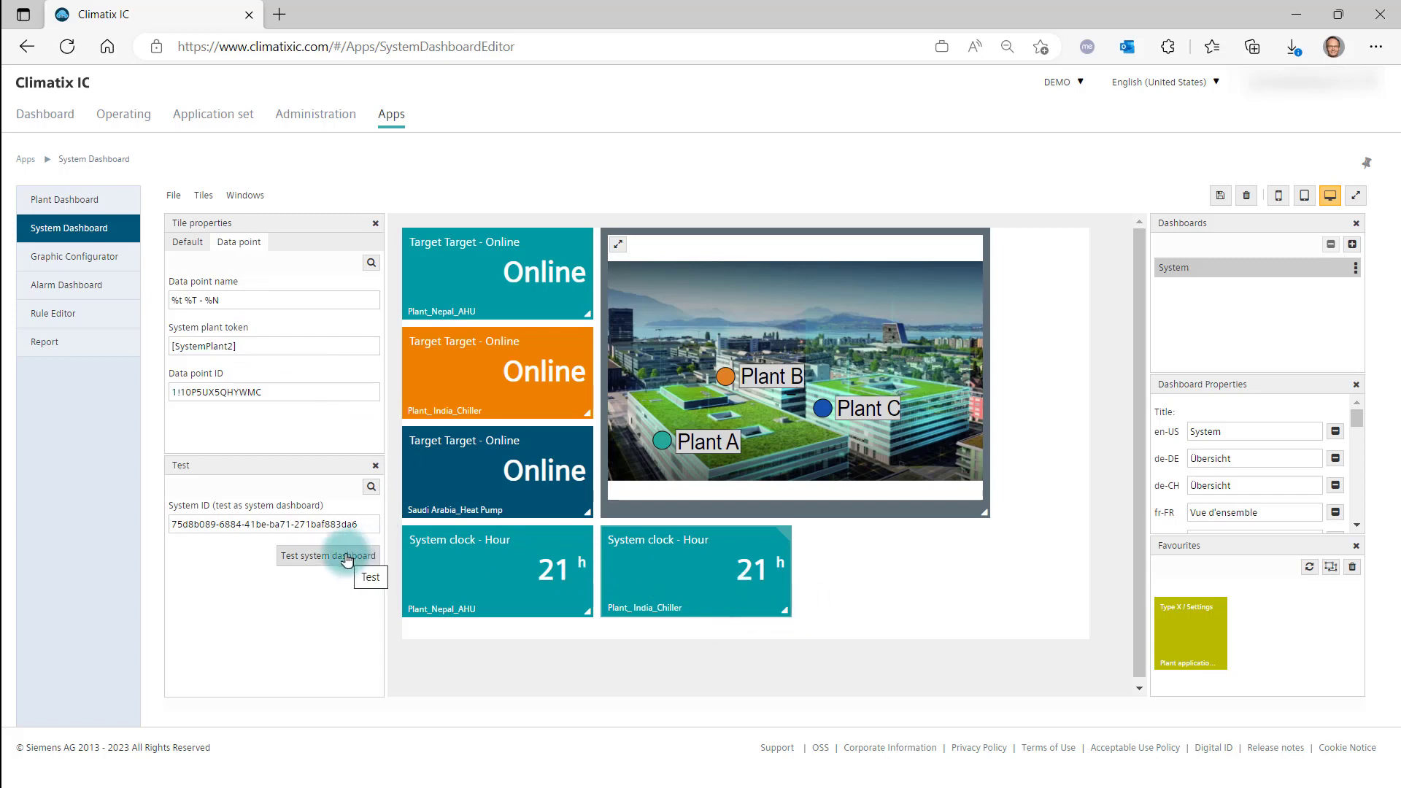
# Test the system dashboard with the Europe system.
pyautogui.click(371, 487)
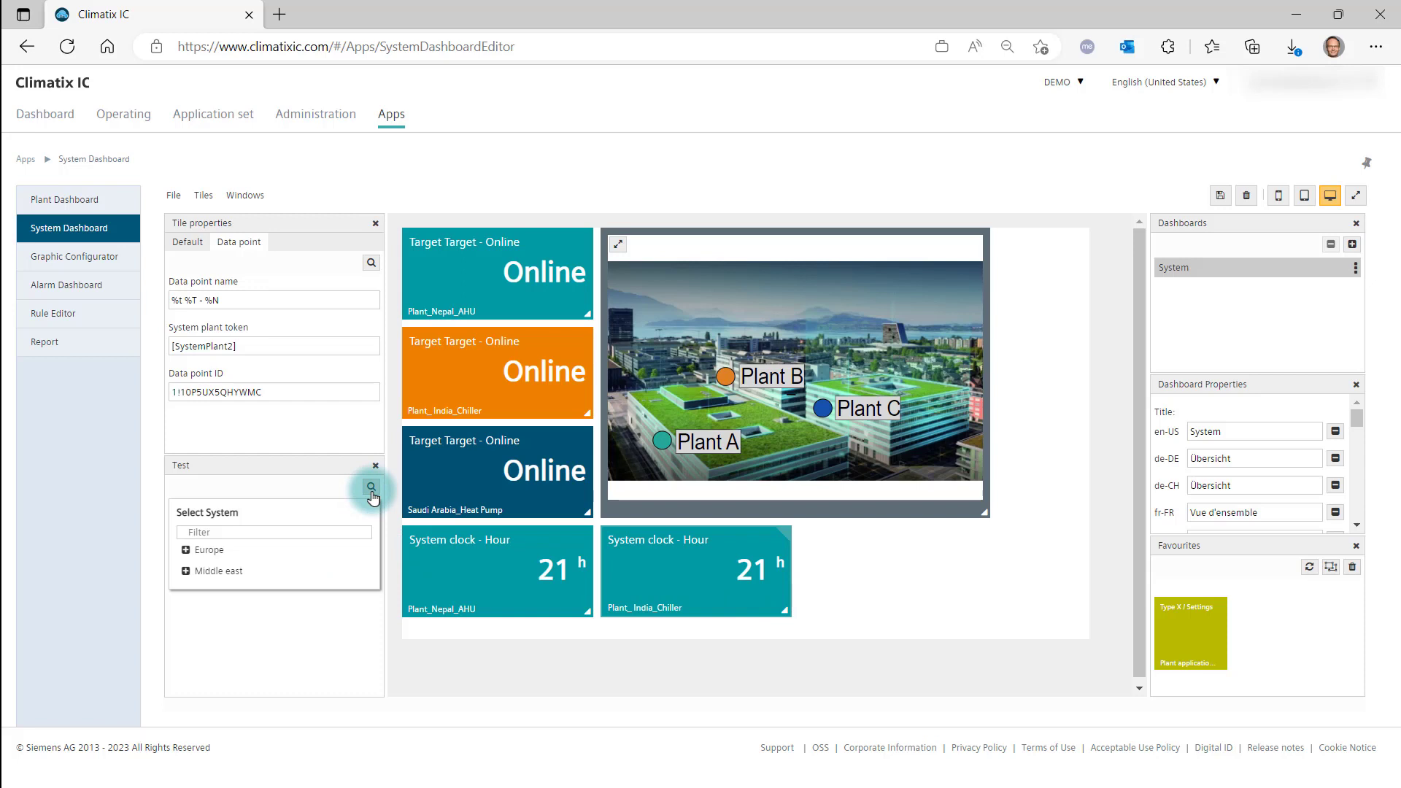
pyautogui.click(219, 559)
pyautogui.click(287, 560)
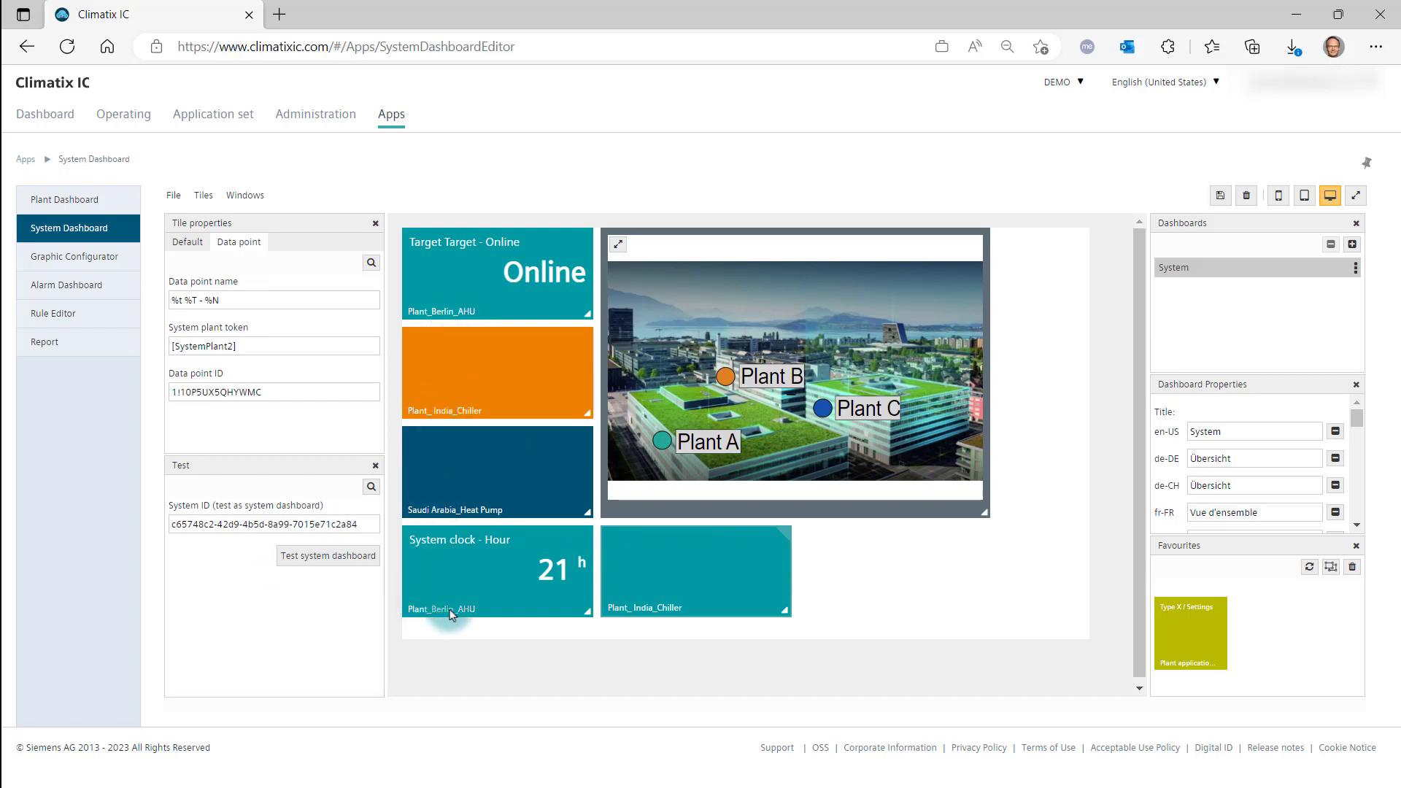
# Test the system dashboard with the Middle east system.
pyautogui.click(371, 487)
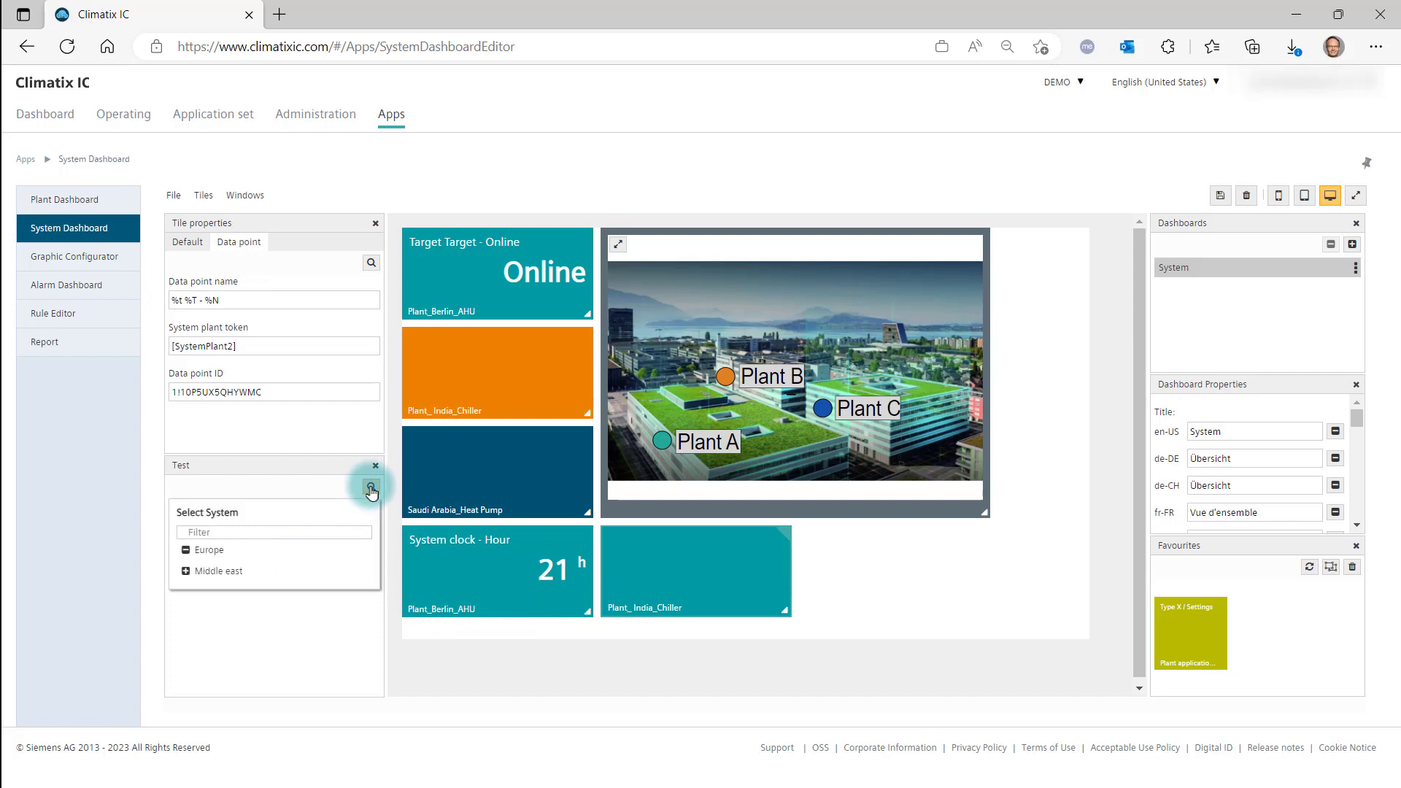
pyautogui.click(229, 573)
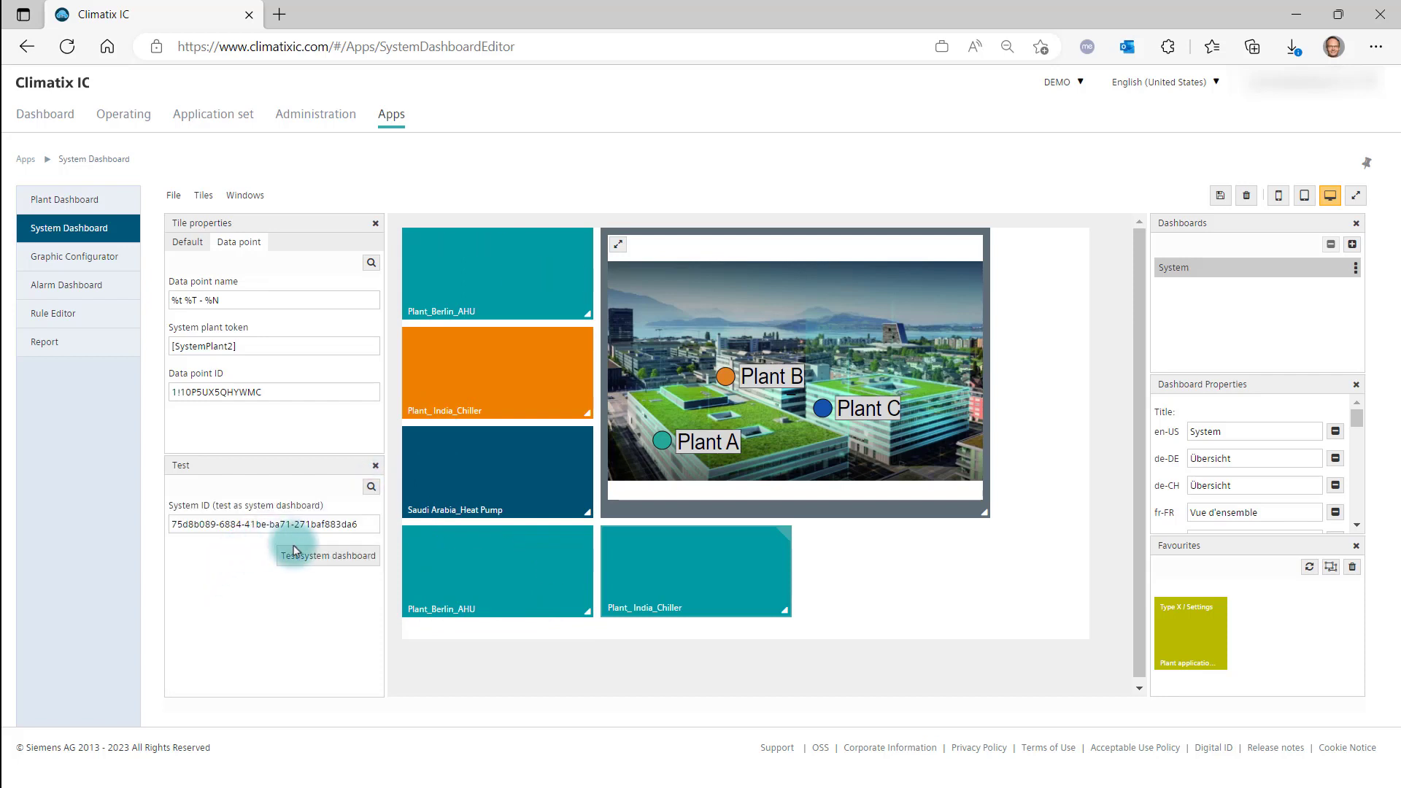
pyautogui.click(321, 556)
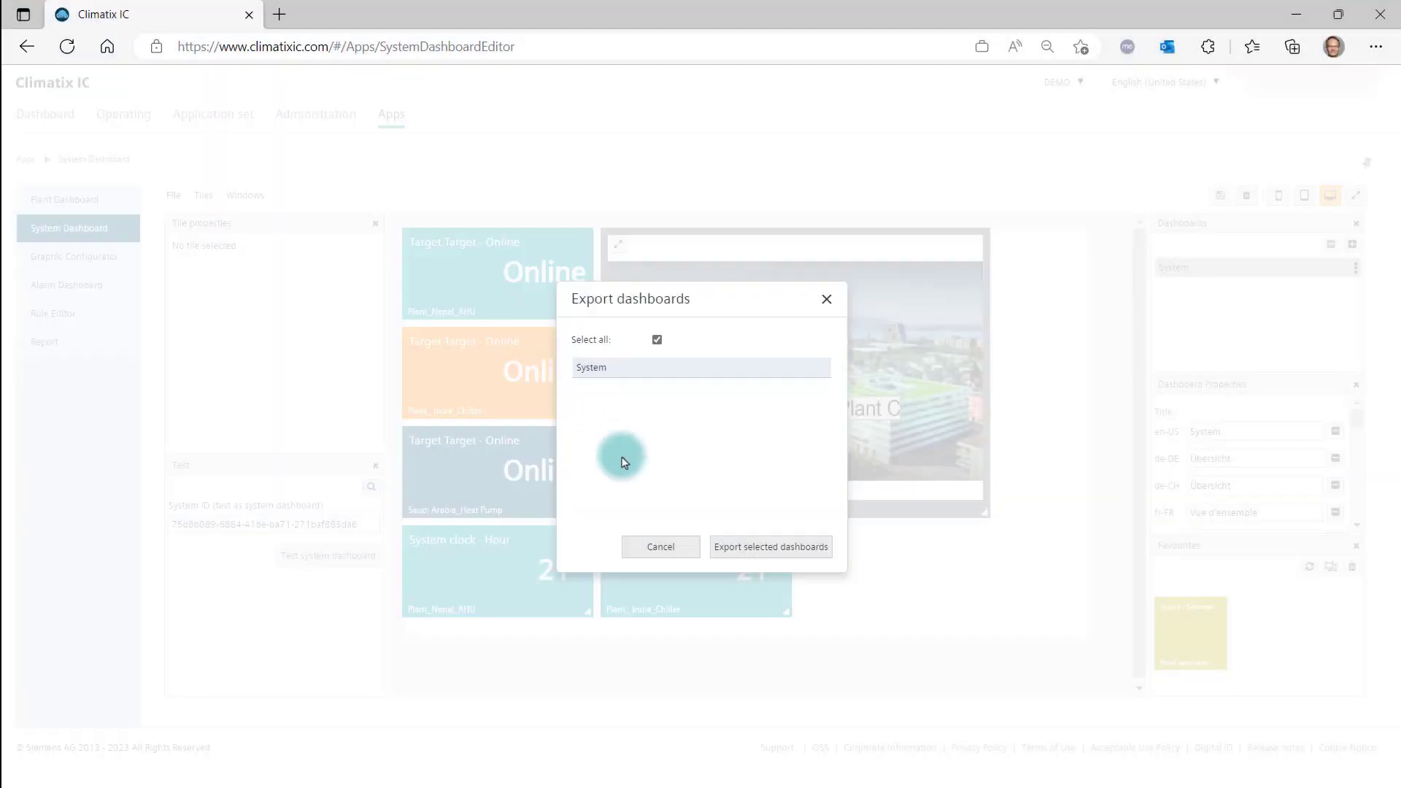
# Export the System dashboard and save the downloaded configuration file.
pyautogui.click(742, 548)
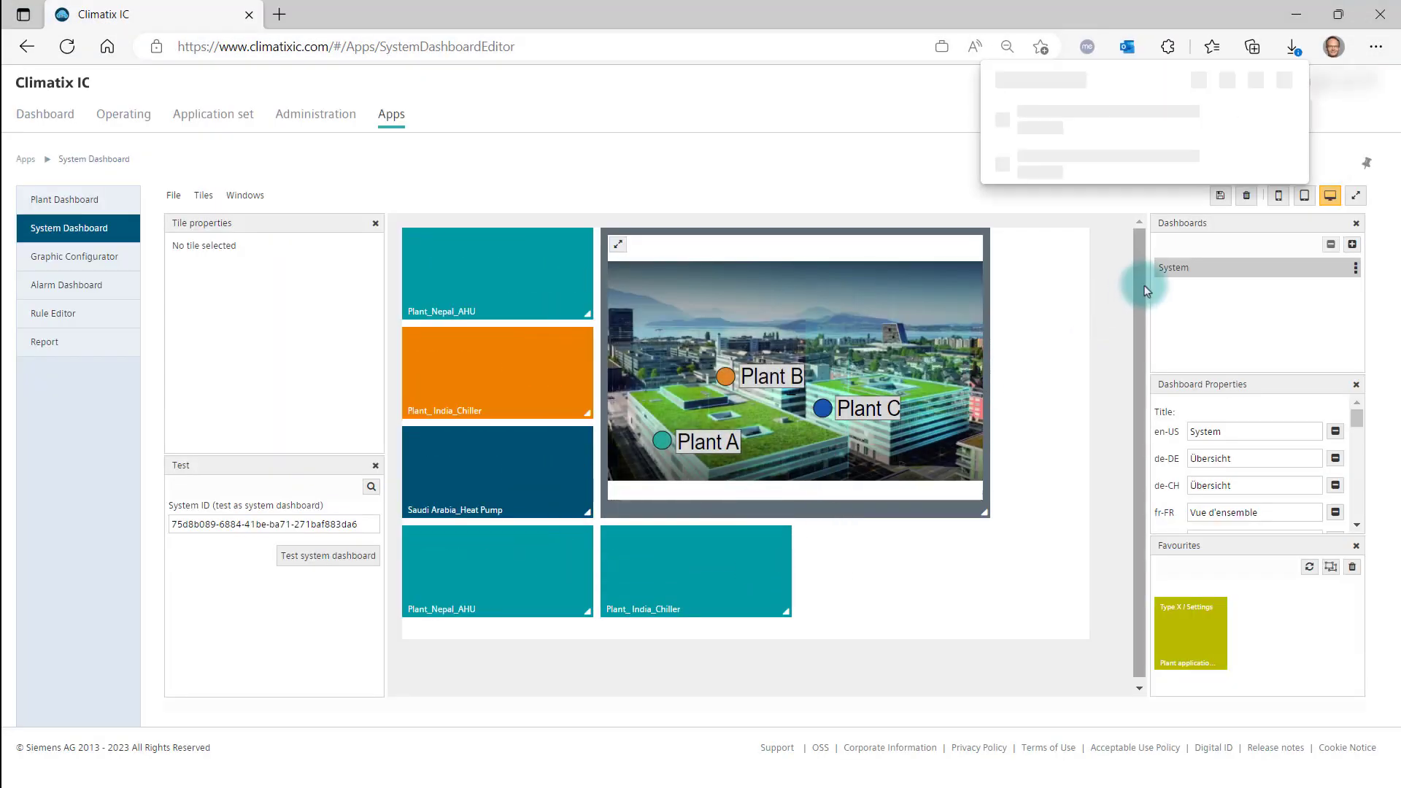
pyautogui.click(1257, 144)
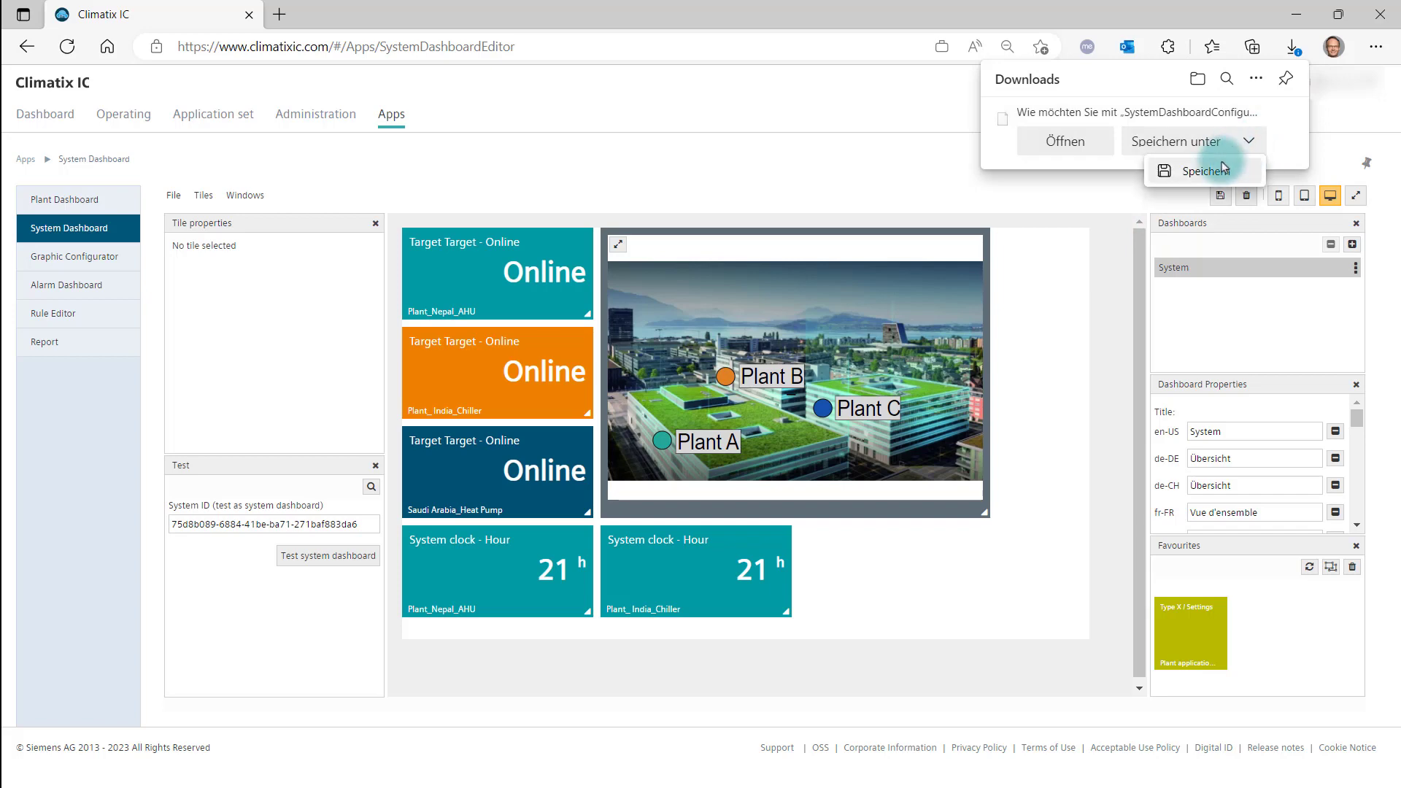
pyautogui.click(1198, 182)
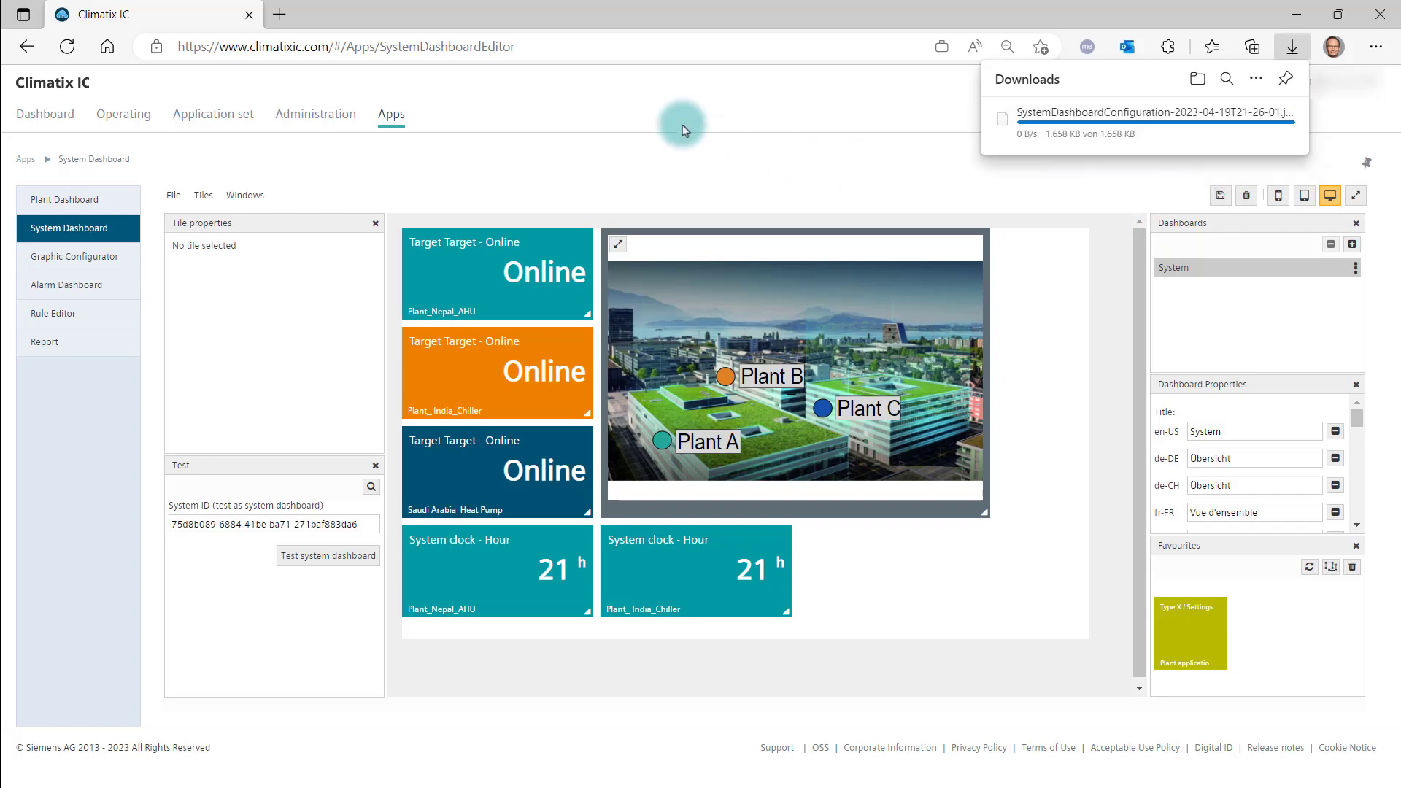
# Leave the dashboard editor rejecting the unsaved changes, and open the settings of the Type X system application set.
pyautogui.click(204, 124)
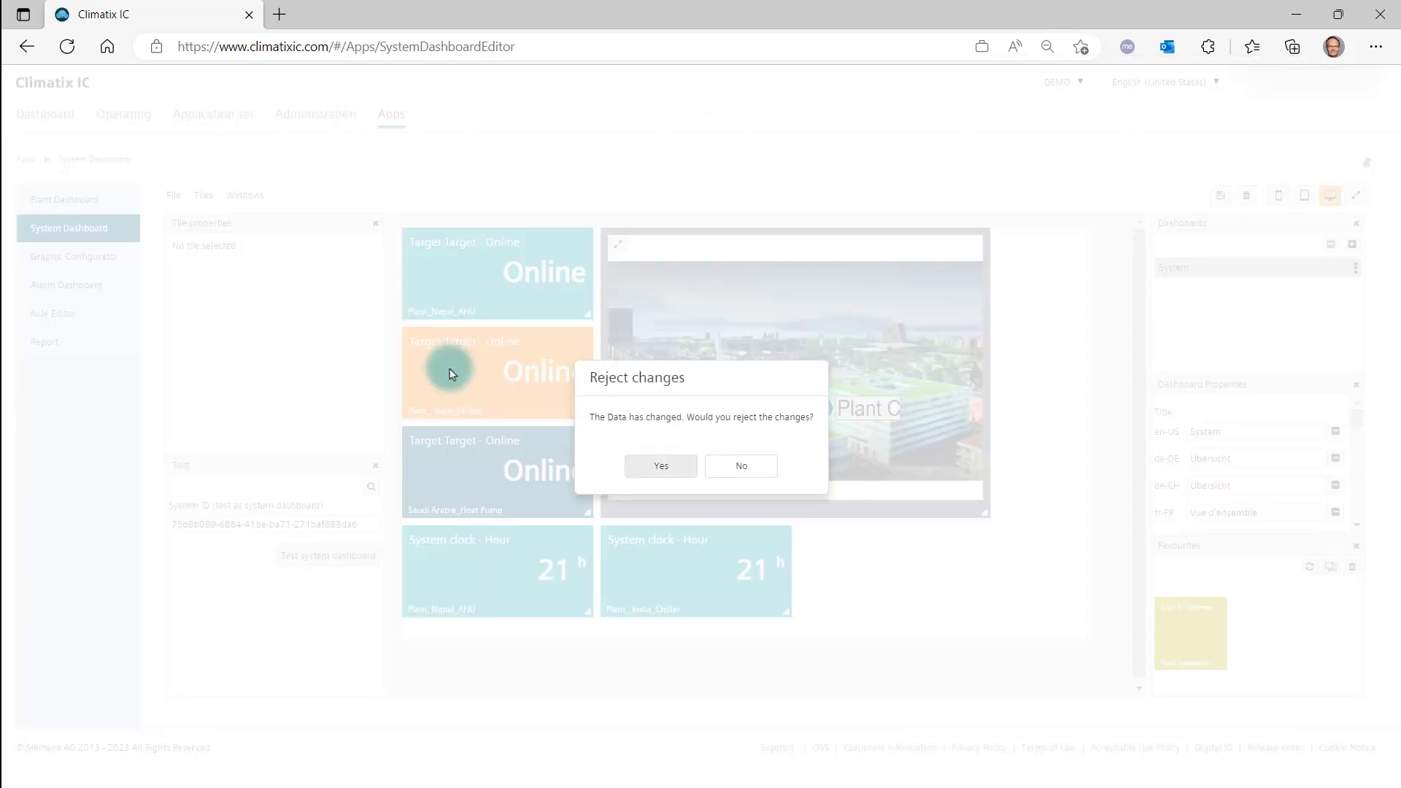
pyautogui.click(662, 470)
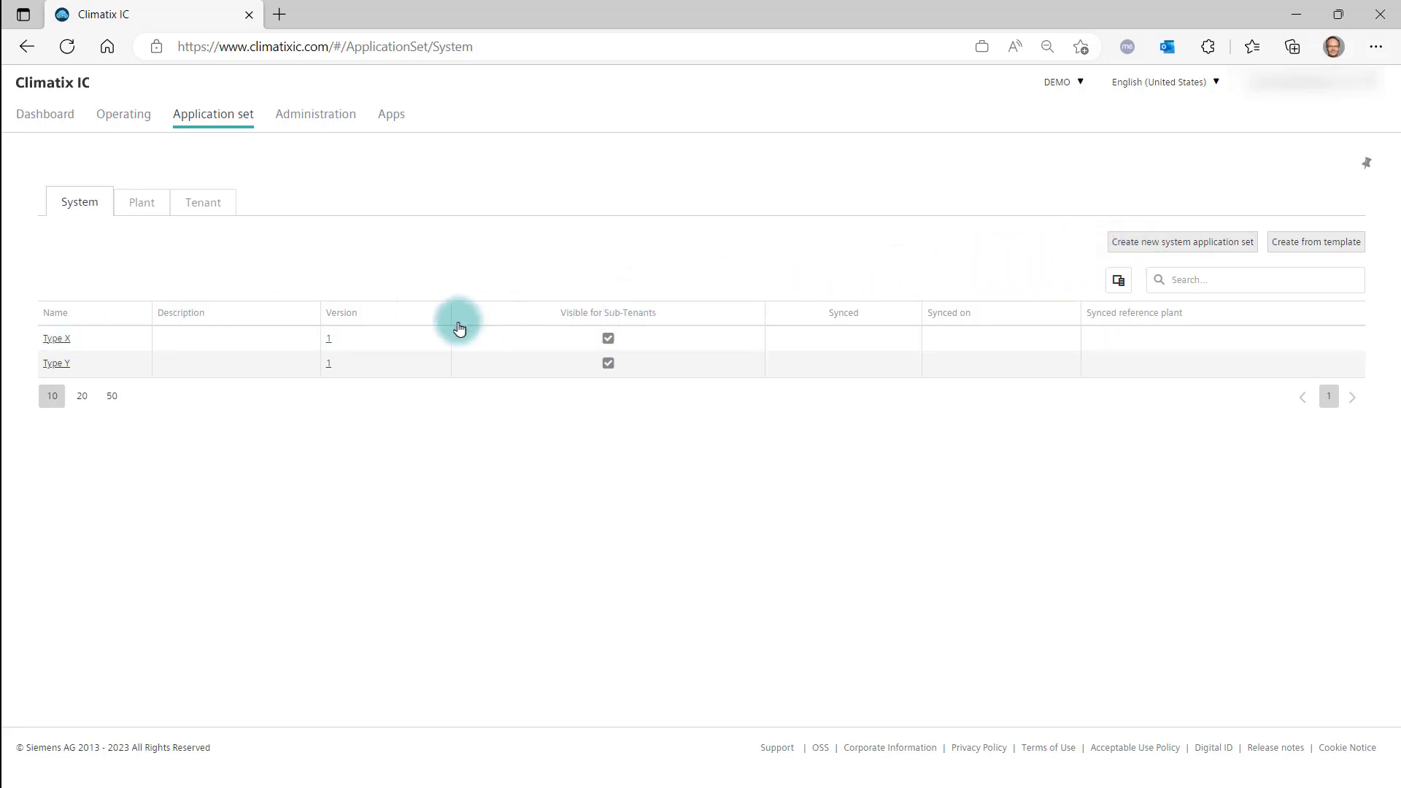
pyautogui.click(59, 339)
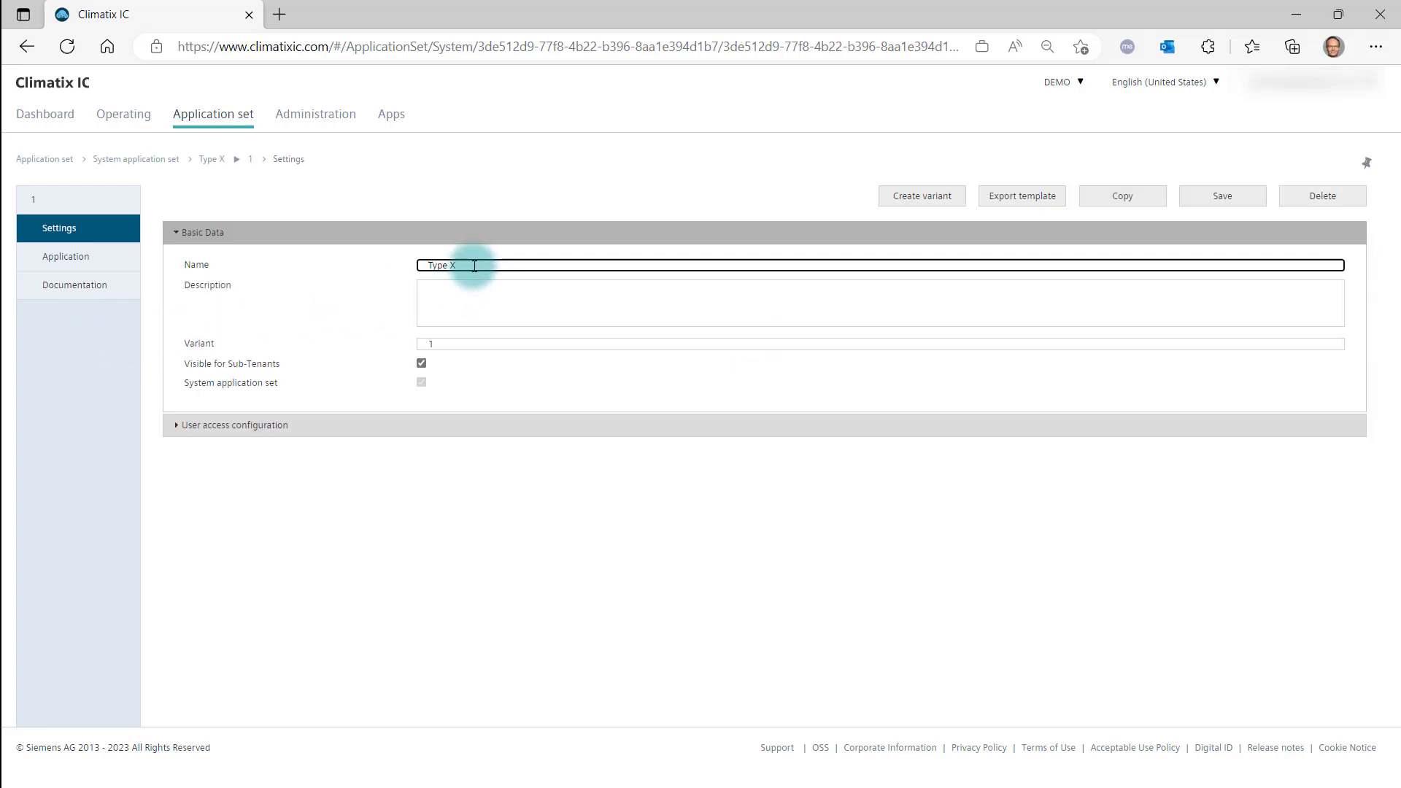
pyautogui.click(460, 304)
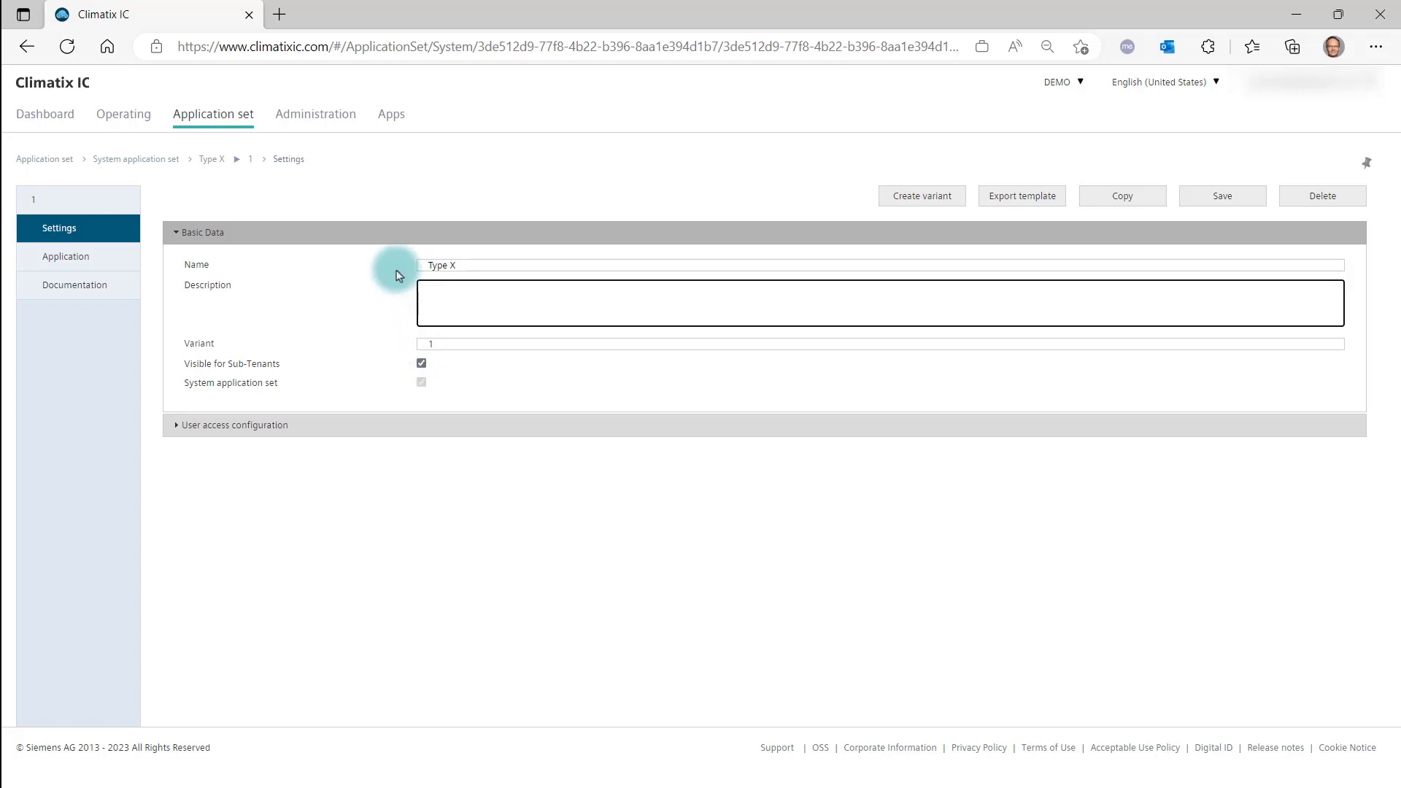
# Assign the Type X application set with variant 1 to the Europe system and save the system settings.
pyautogui.click(329, 123)
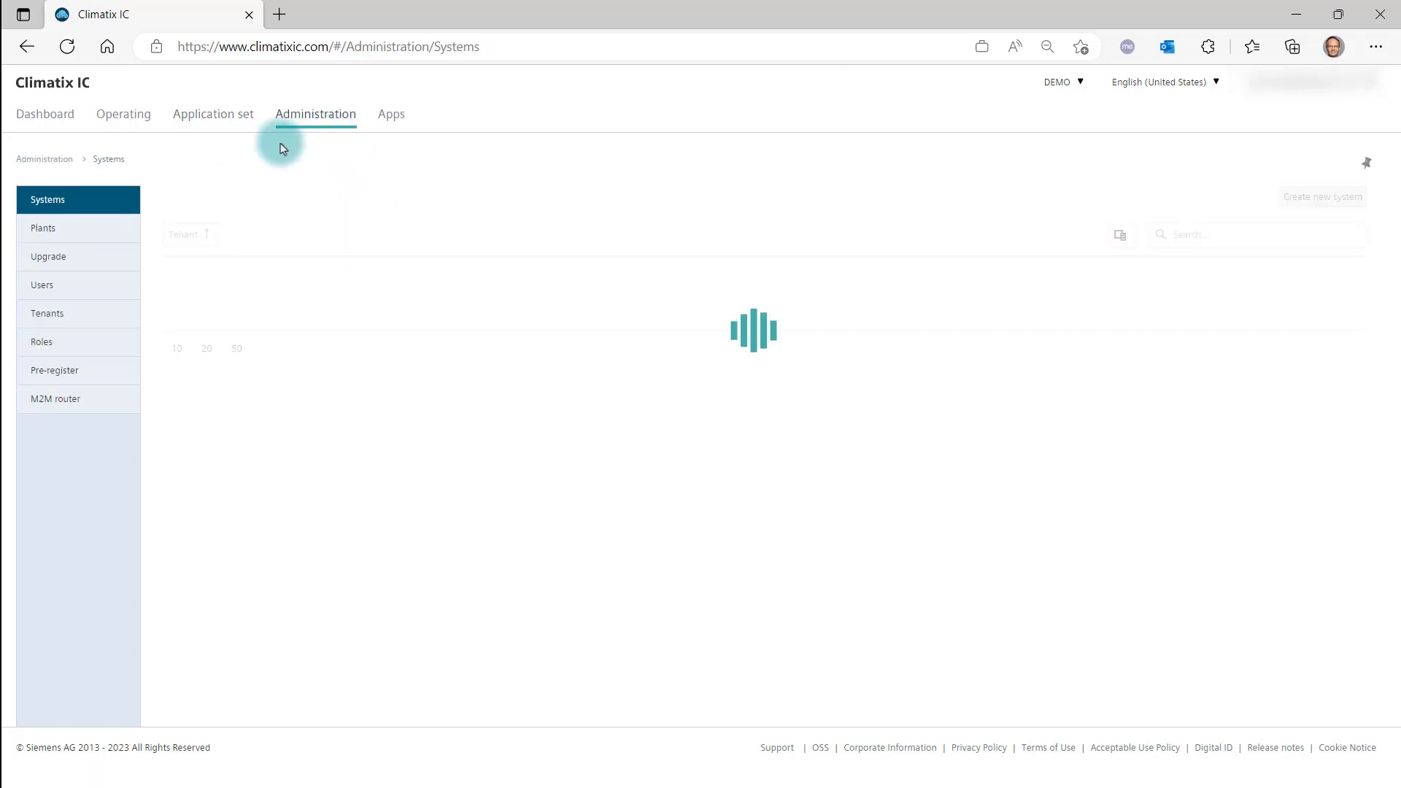
pyautogui.click(68, 211)
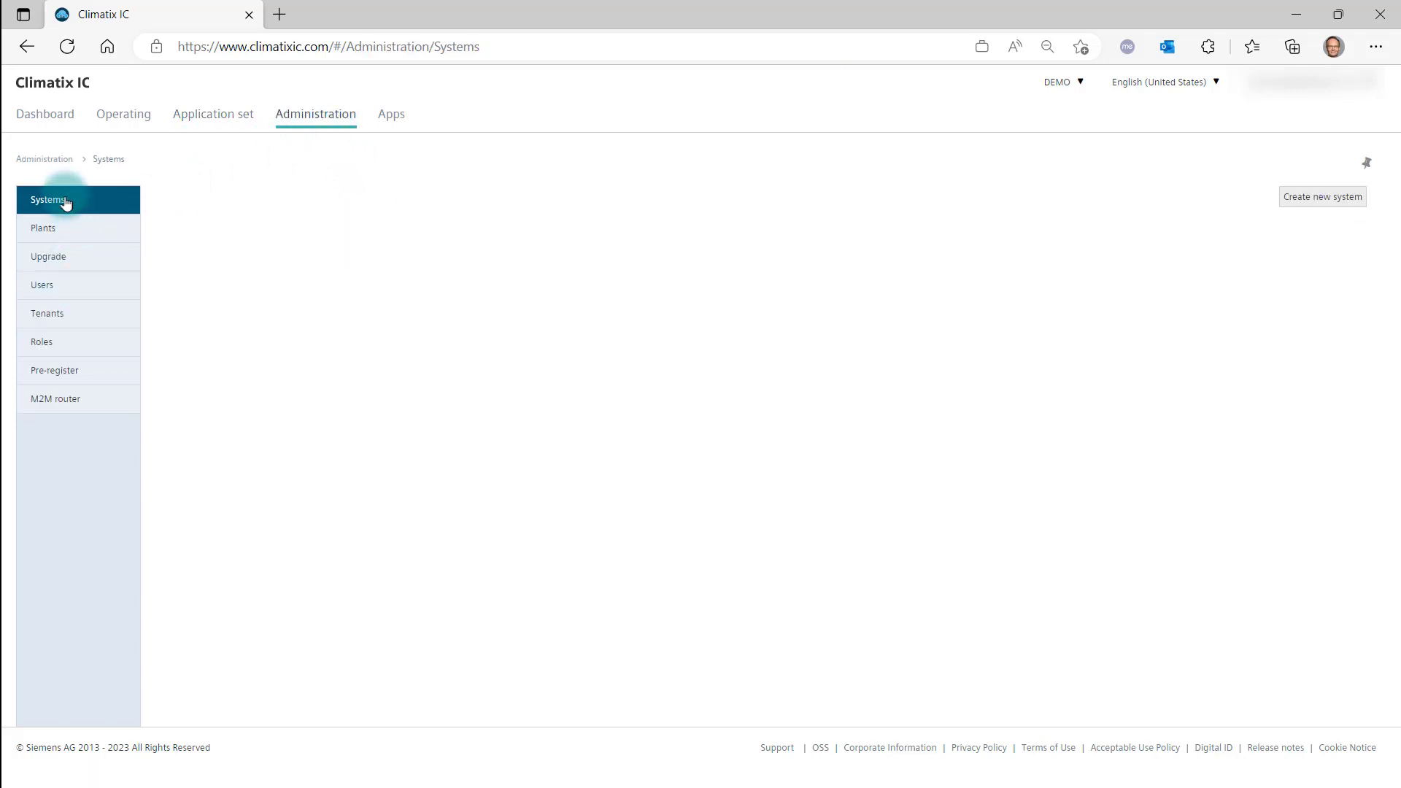
pyautogui.click(315, 326)
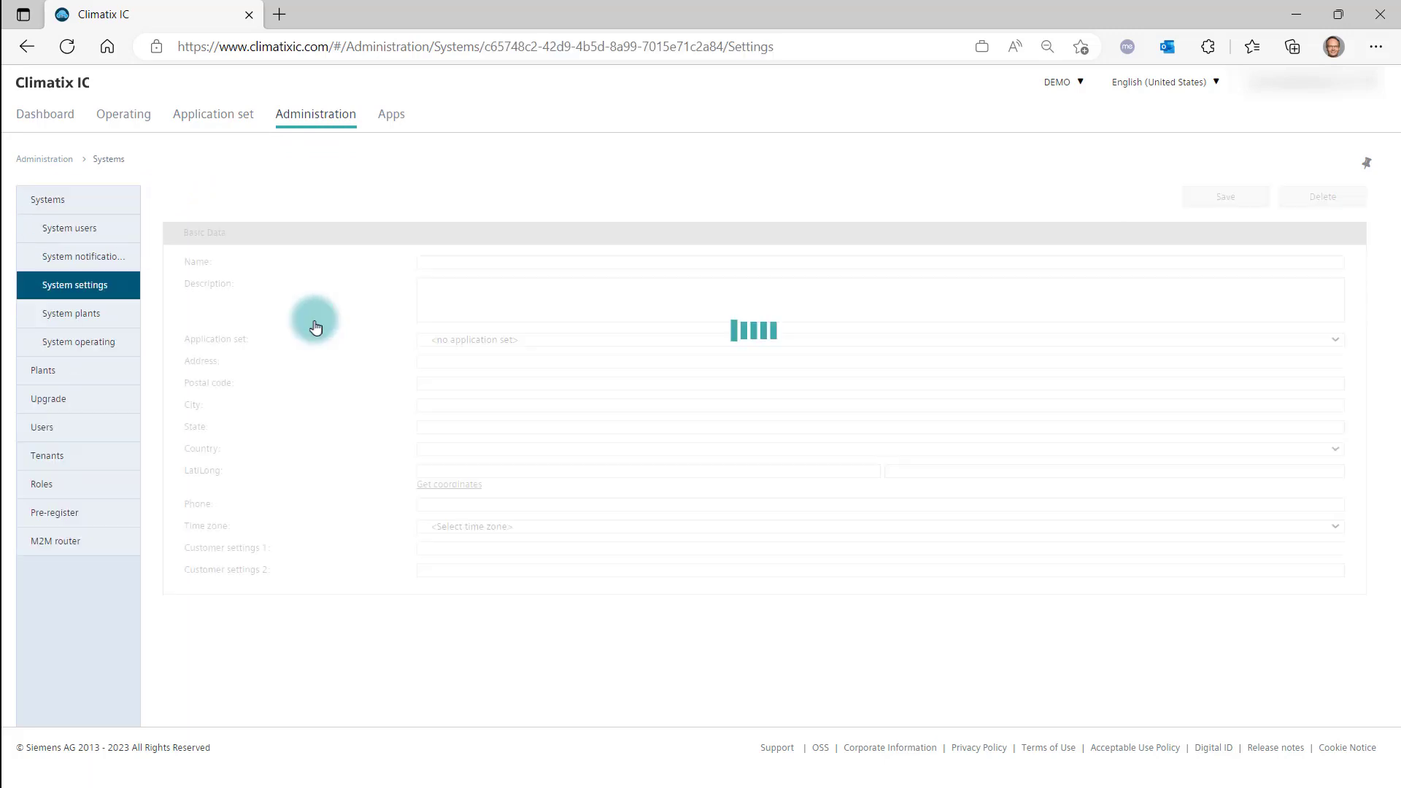
pyautogui.click(438, 341)
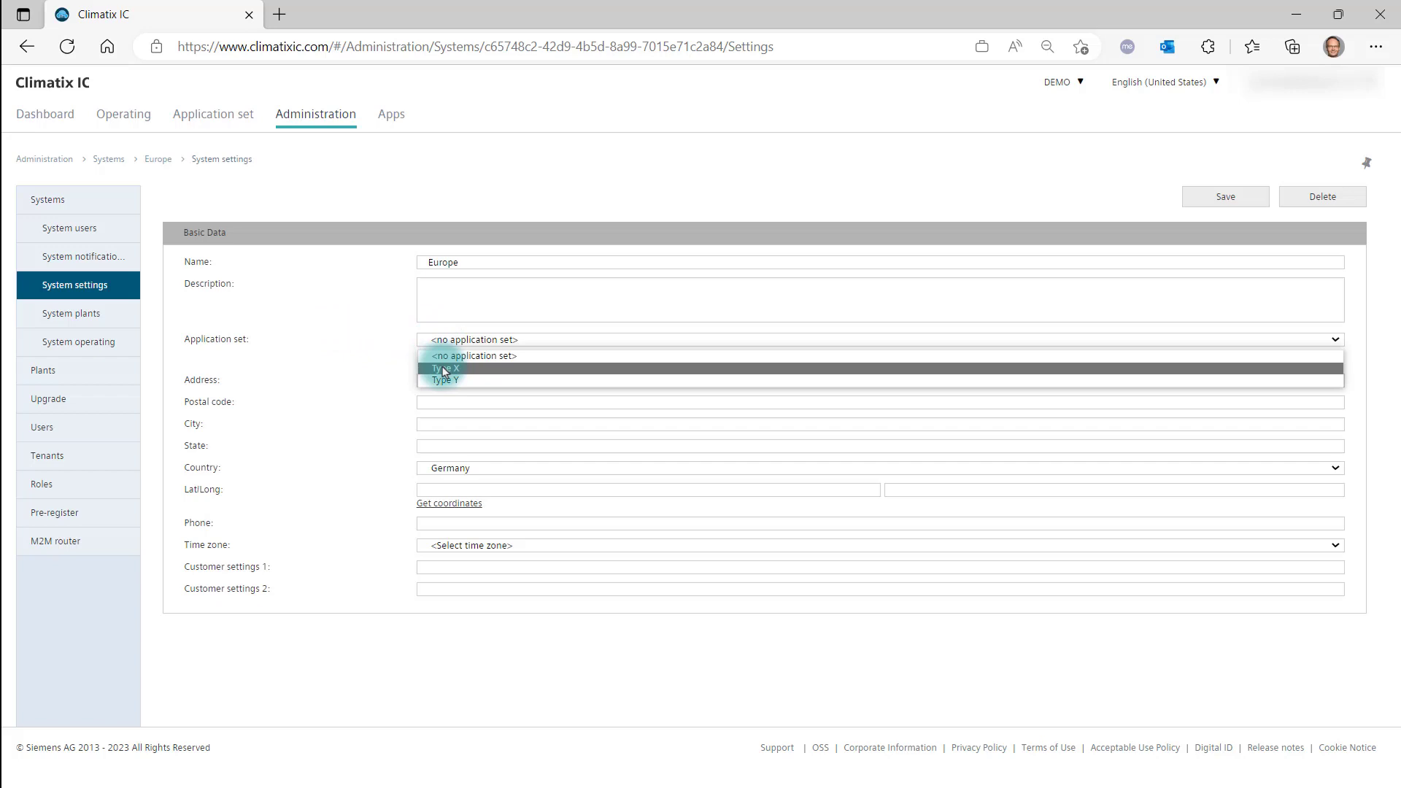
pyautogui.click(444, 369)
pyautogui.click(443, 365)
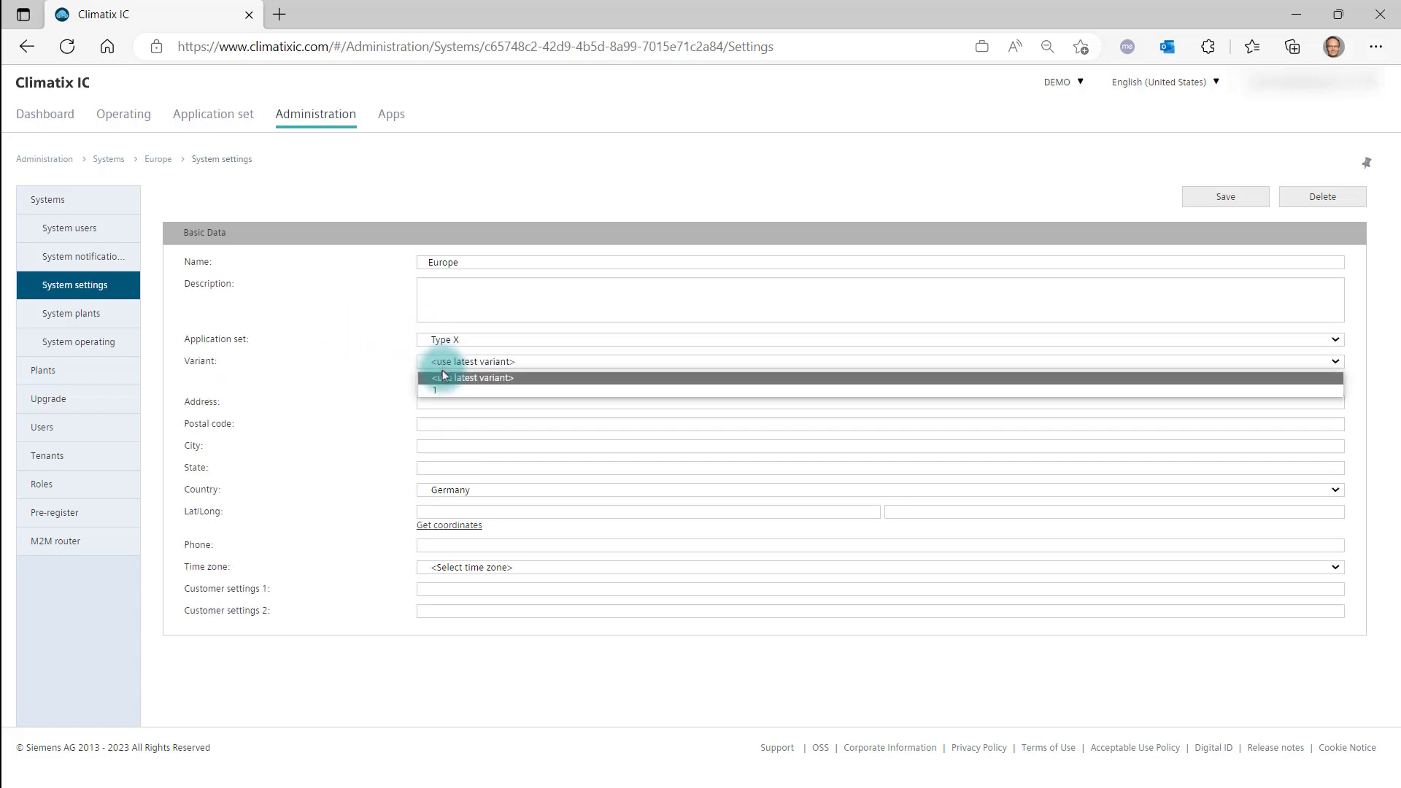
pyautogui.click(440, 395)
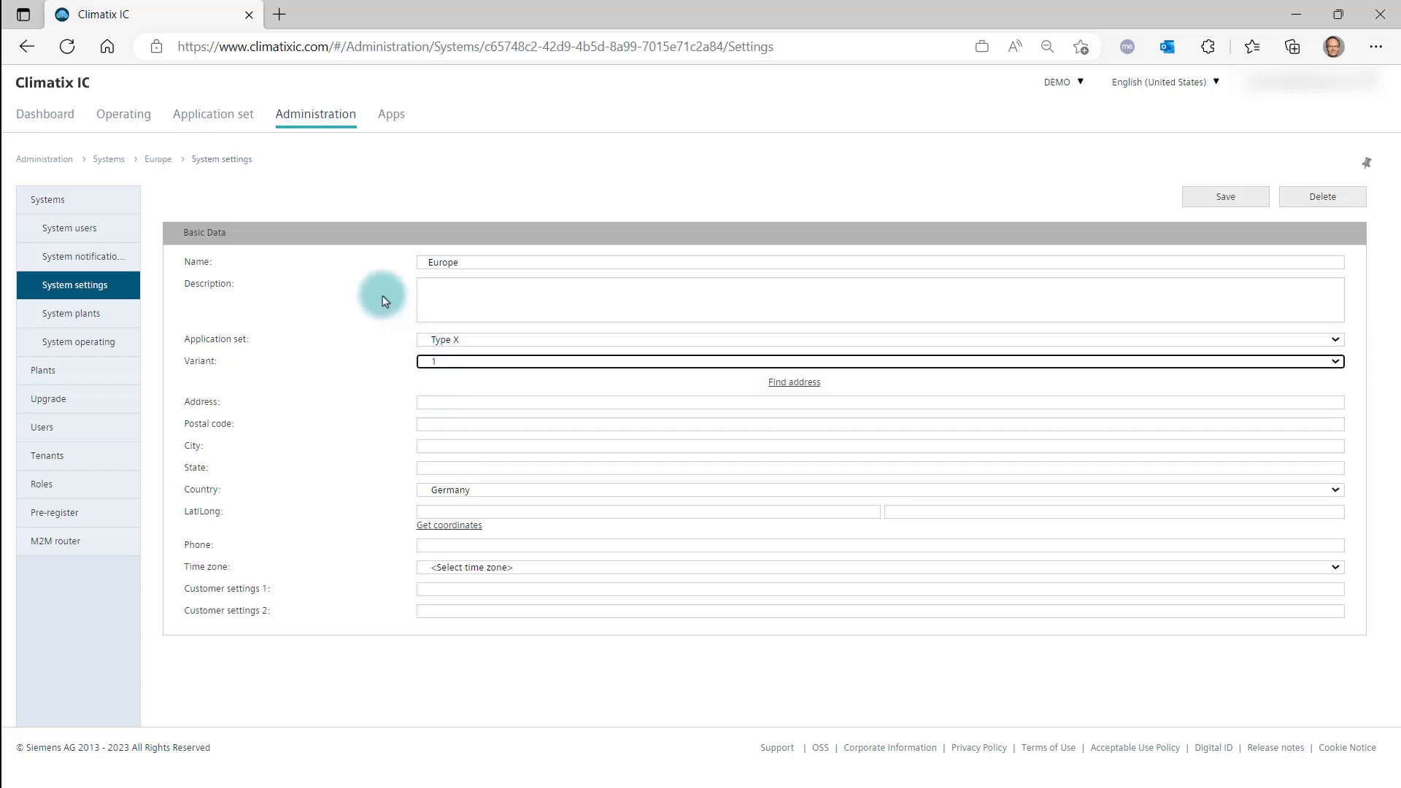
pyautogui.click(1212, 196)
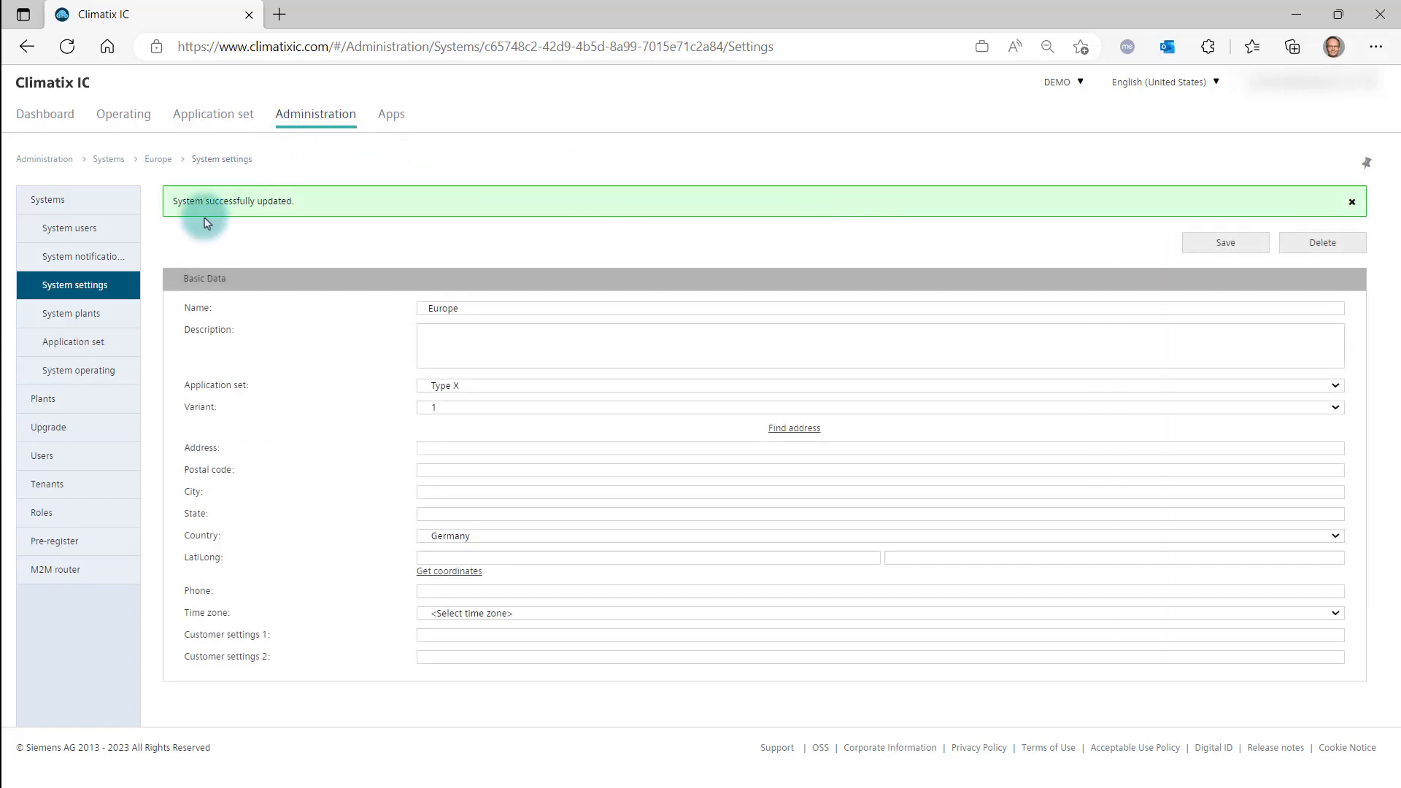
# Assign Plant_Berlin_AHU to the Europe system with system plant number 1, save it, and return to the plant list.
pyautogui.click(52, 403)
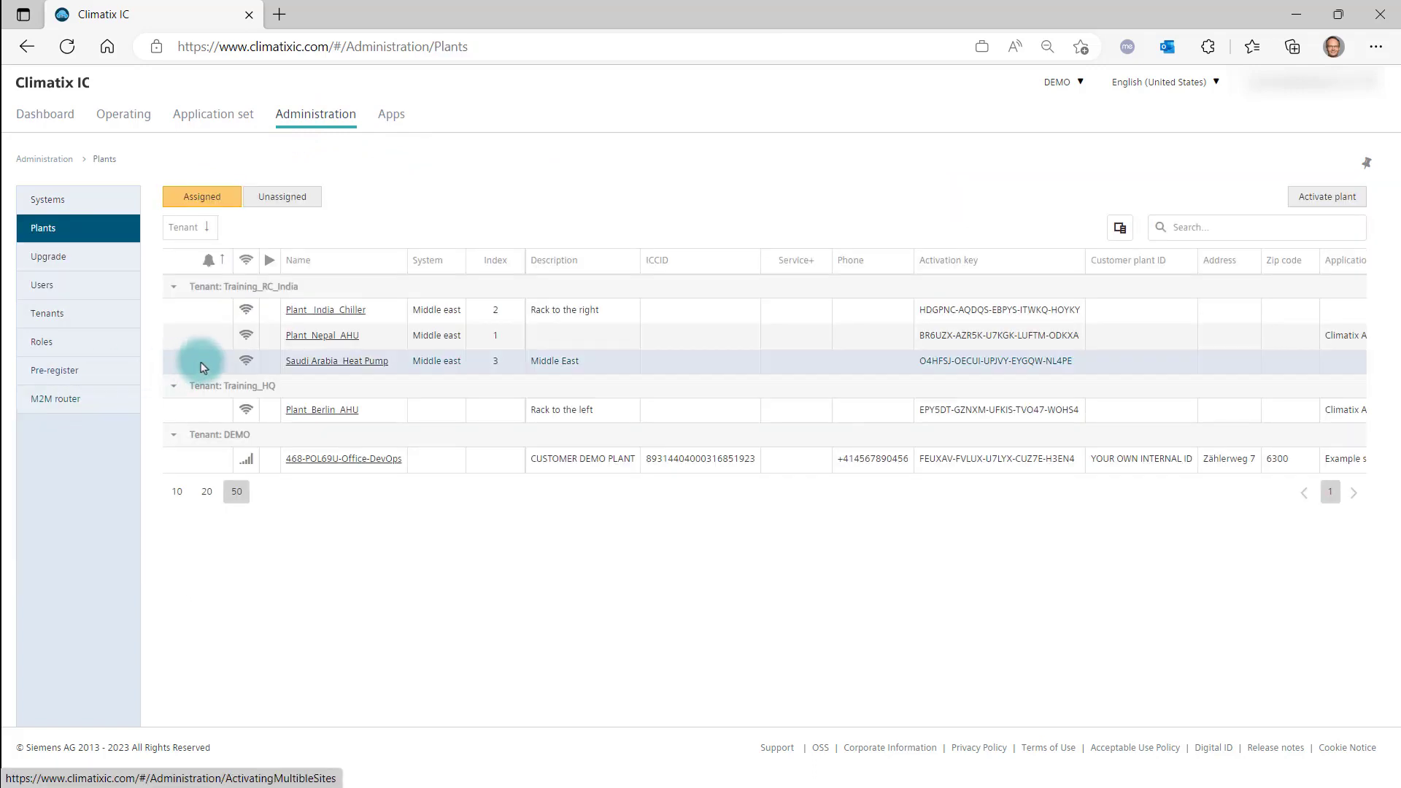
pyautogui.click(319, 413)
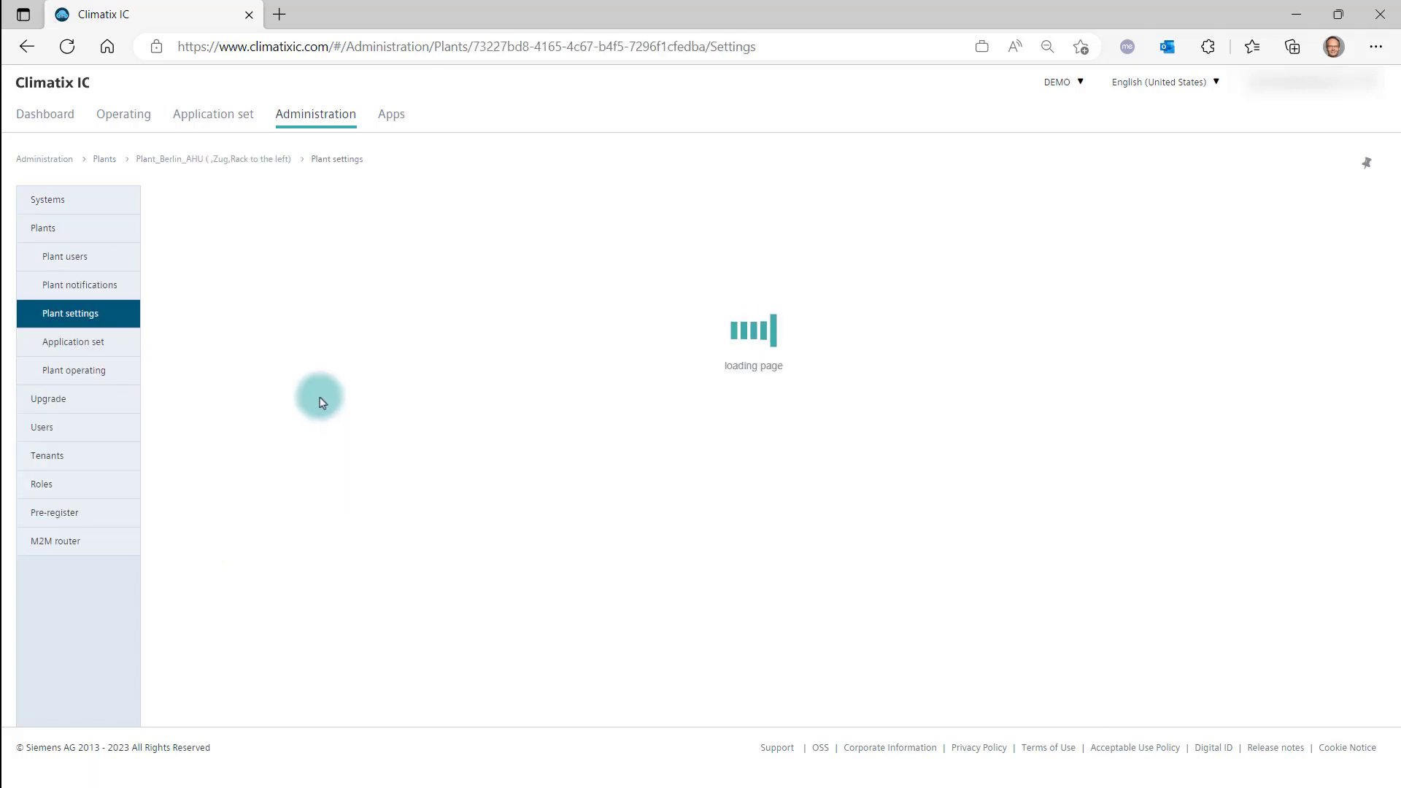
pyautogui.scroll(-2, 455, 630)
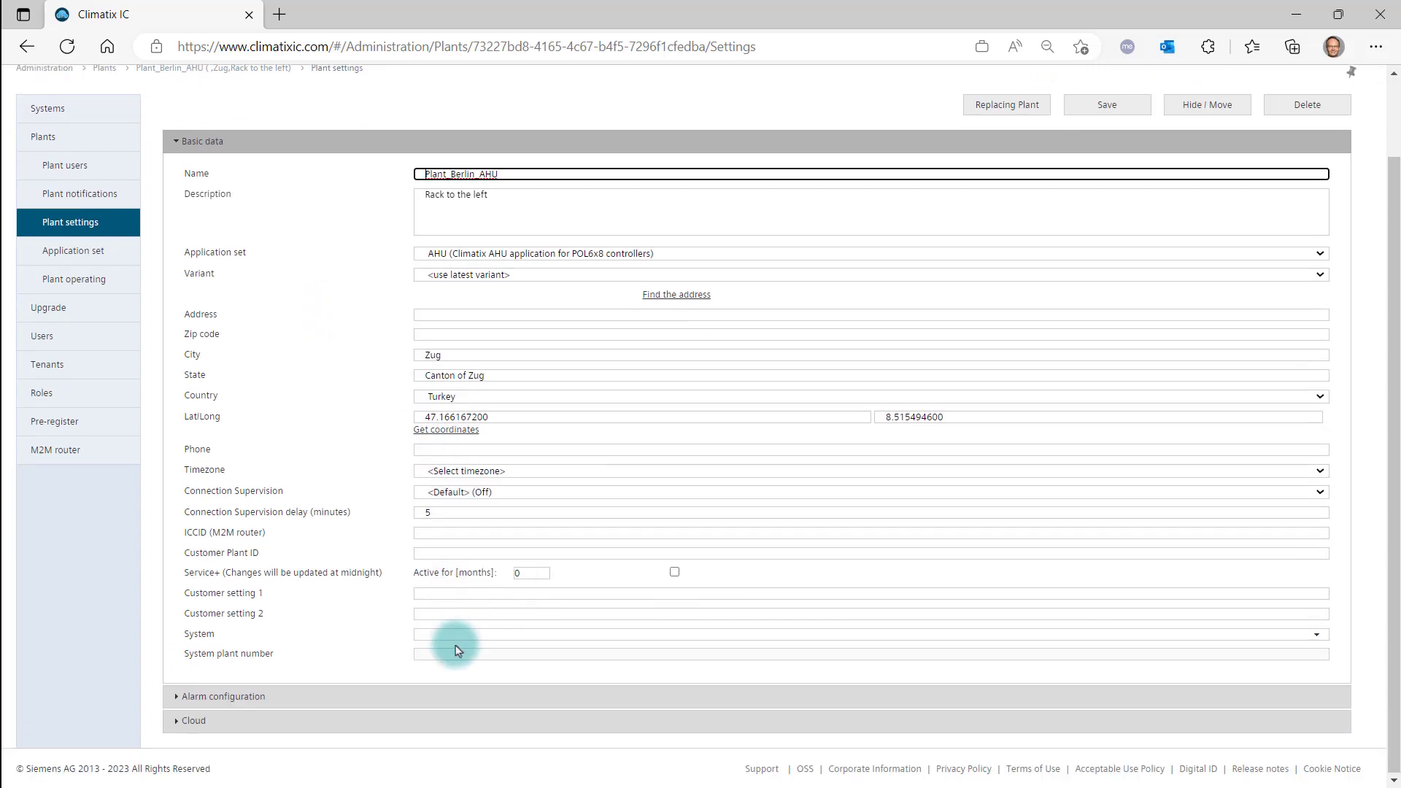
pyautogui.click(456, 641)
pyautogui.click(448, 651)
pyautogui.write('1')
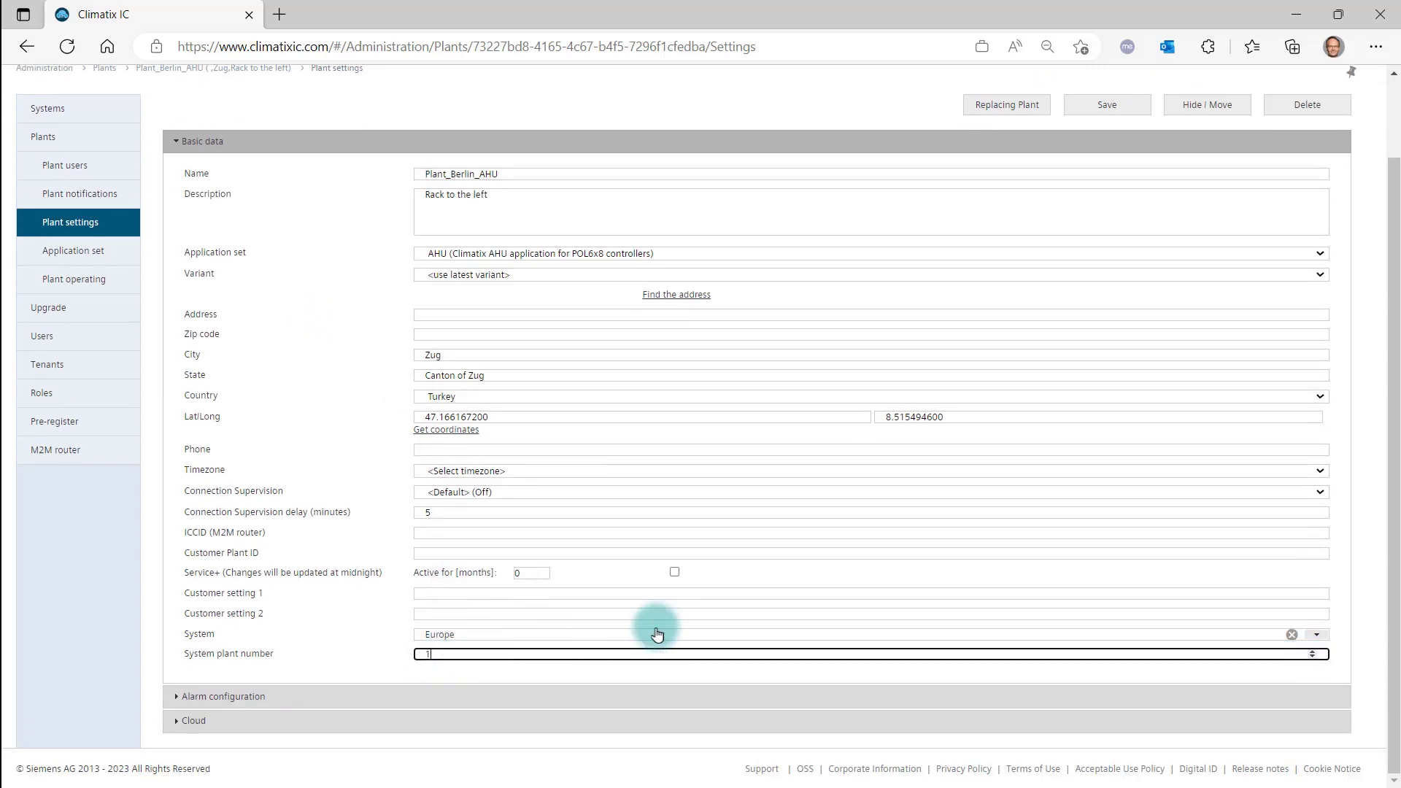
pyautogui.click(1115, 110)
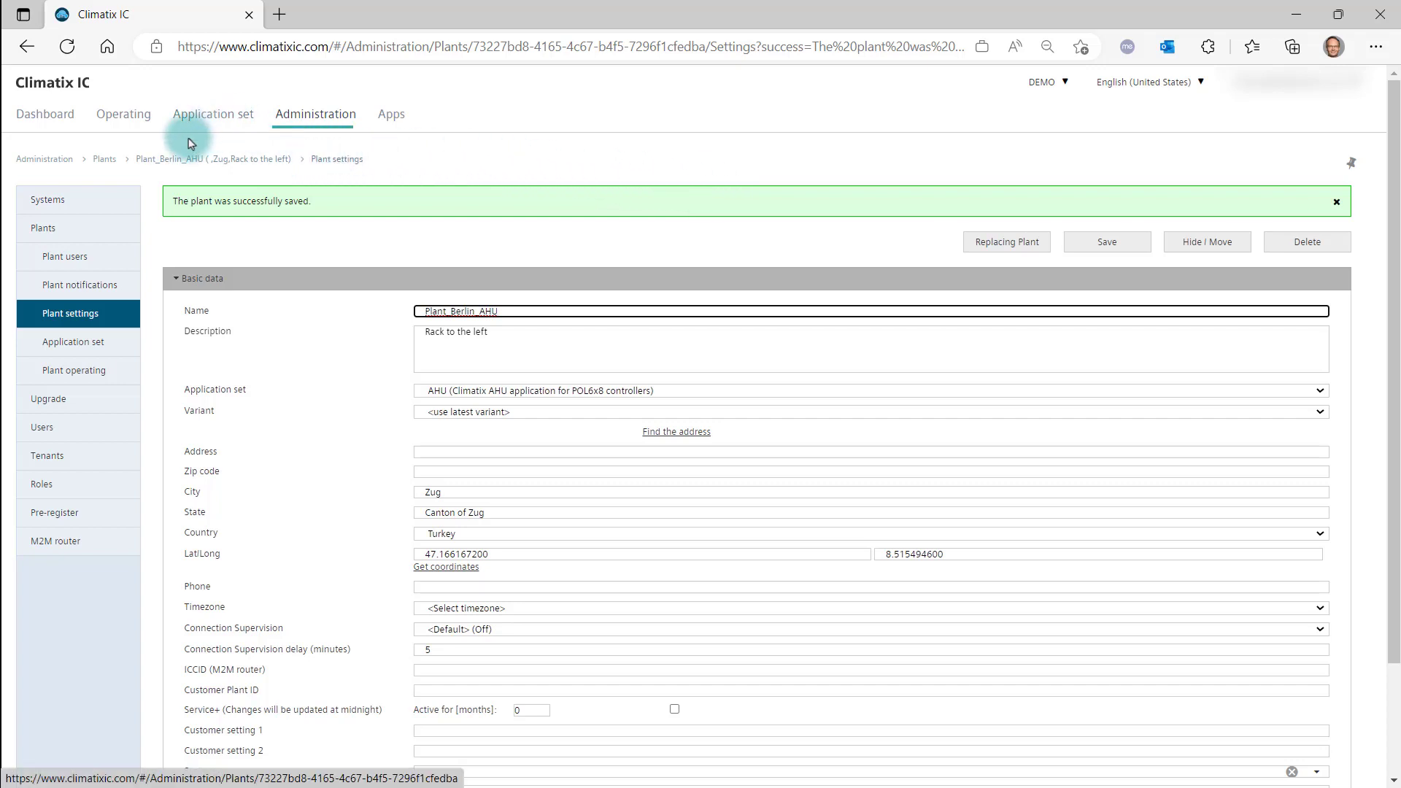
pyautogui.click(48, 233)
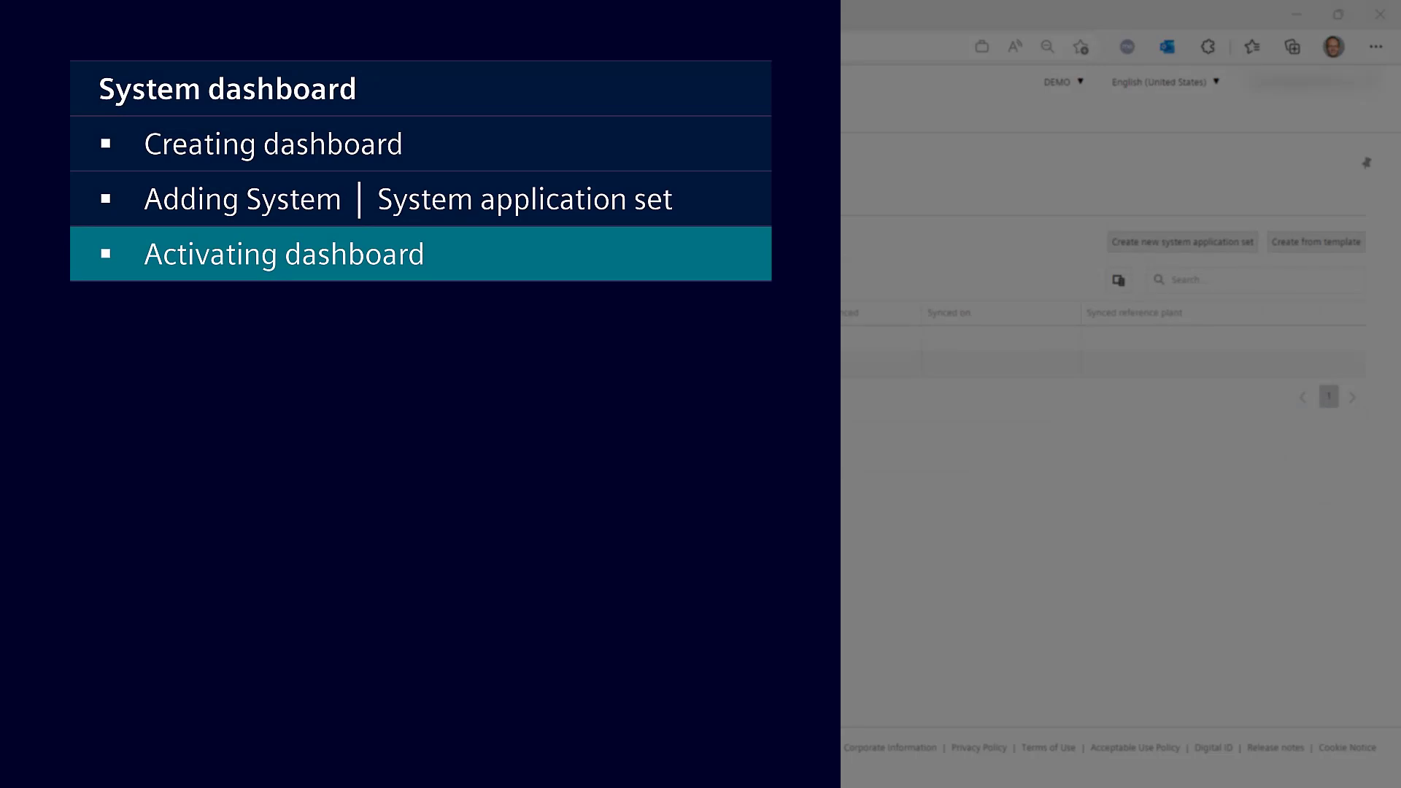
# Upload SystemDashboardConfiguration-2023-04-19T21-24-51.json as a new Dashboard config cloud file in the Type X system application set.
pyautogui.click(204, 136)
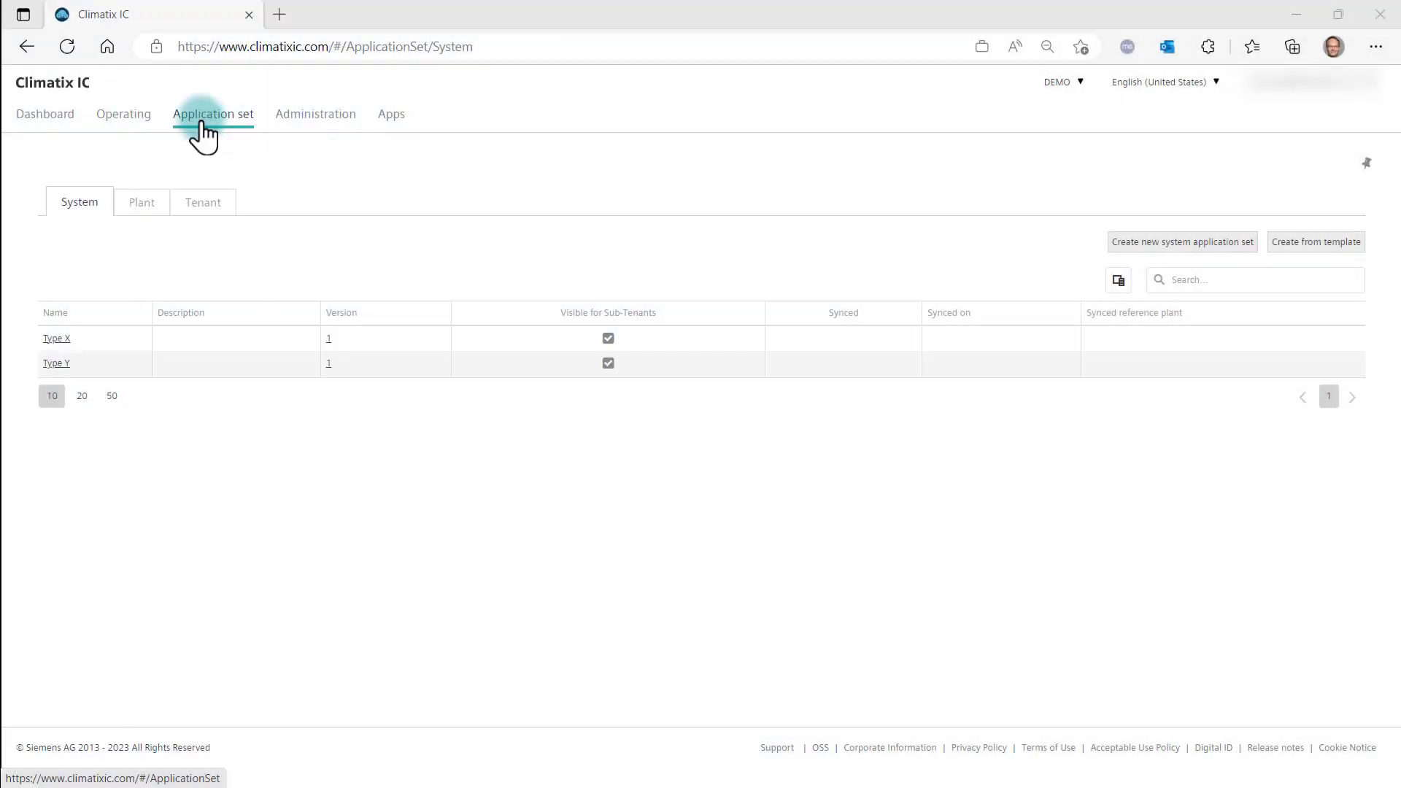
pyautogui.click(62, 340)
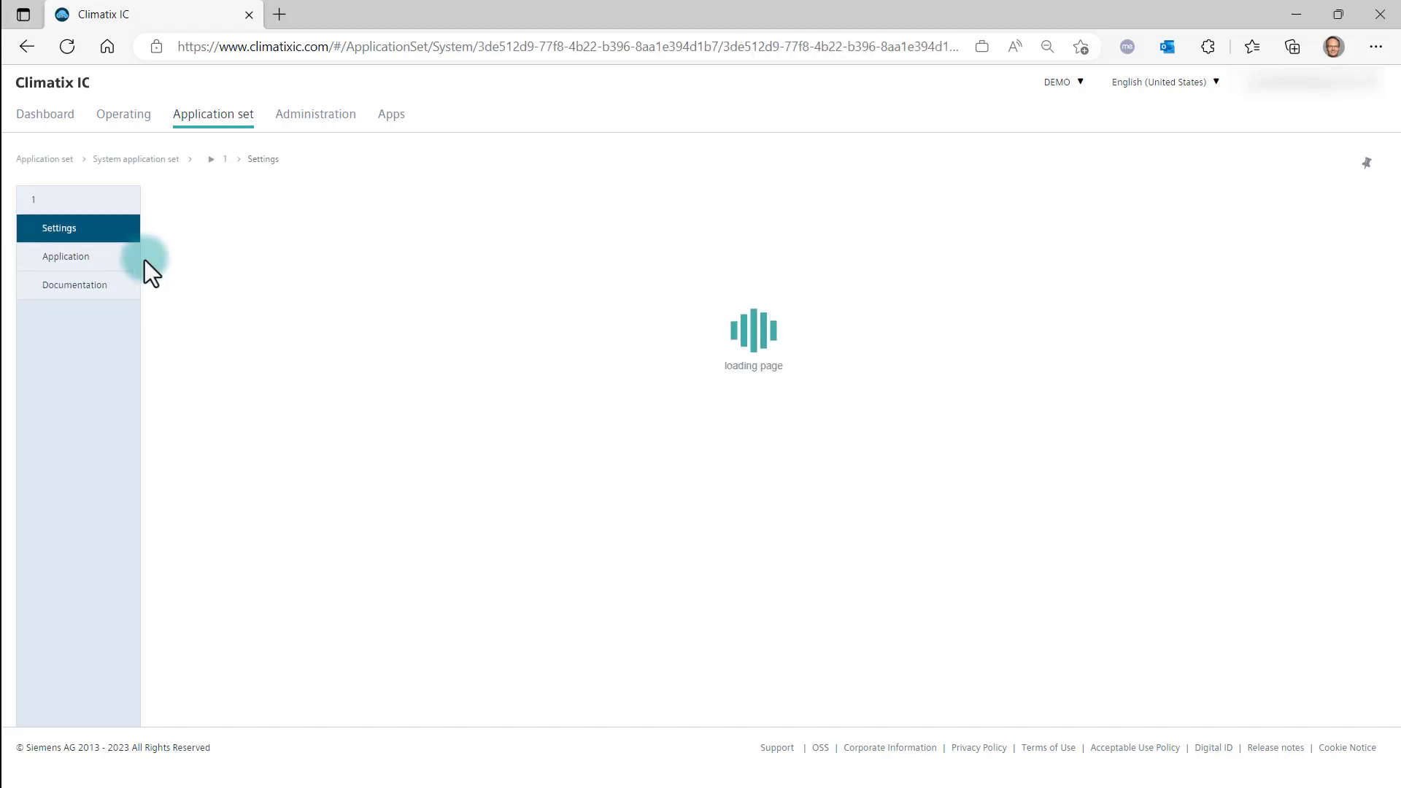
pyautogui.click(91, 257)
pyautogui.click(1277, 197)
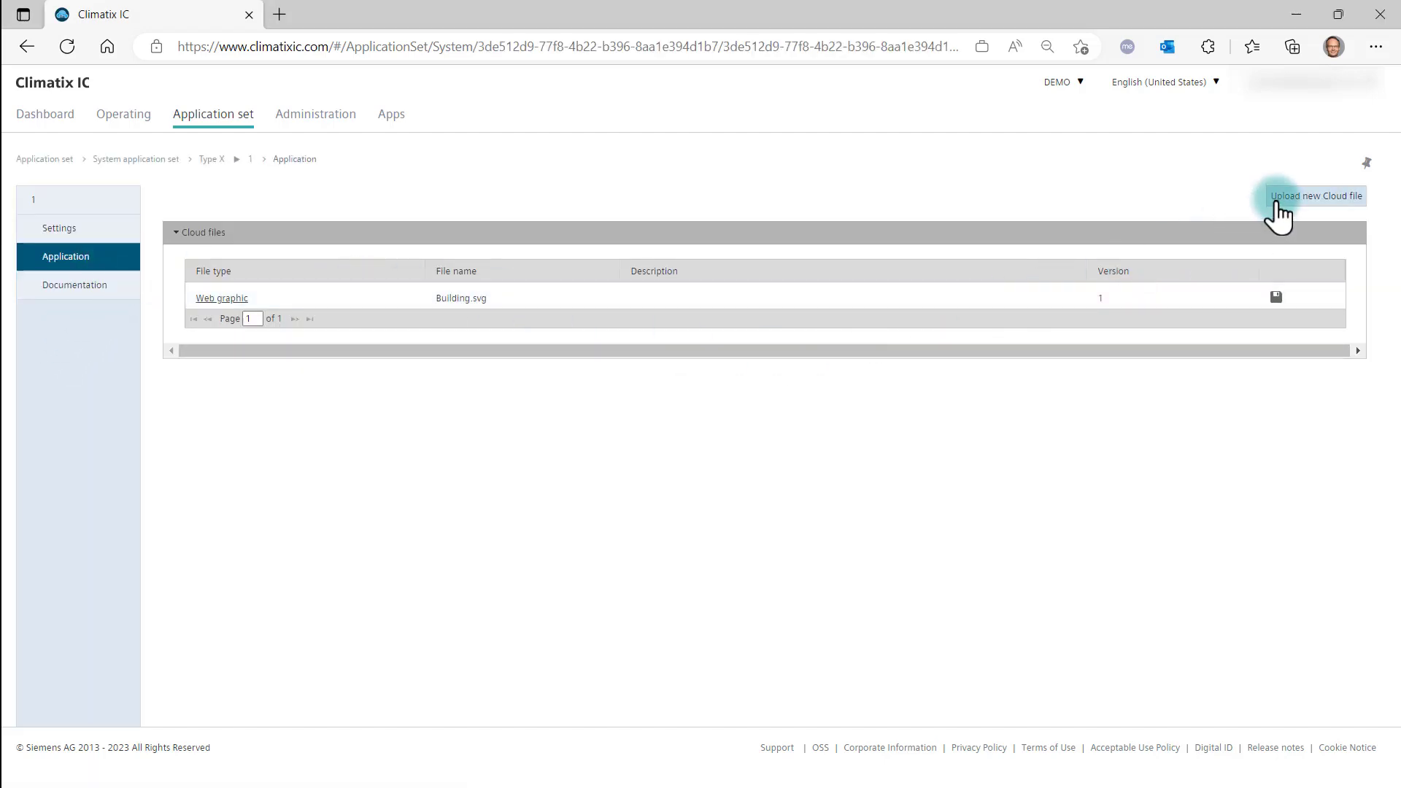
pyautogui.click(1307, 336)
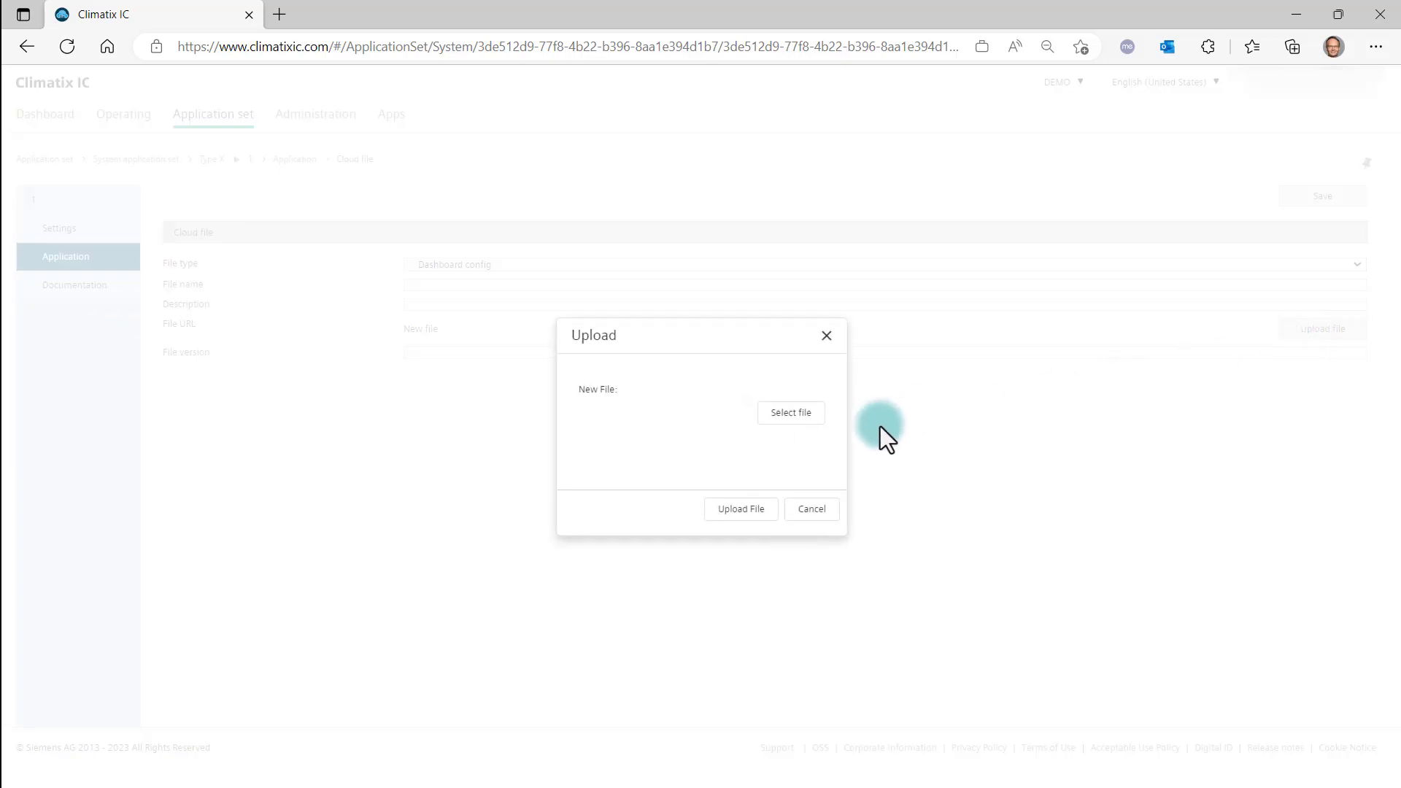
pyautogui.click(785, 416)
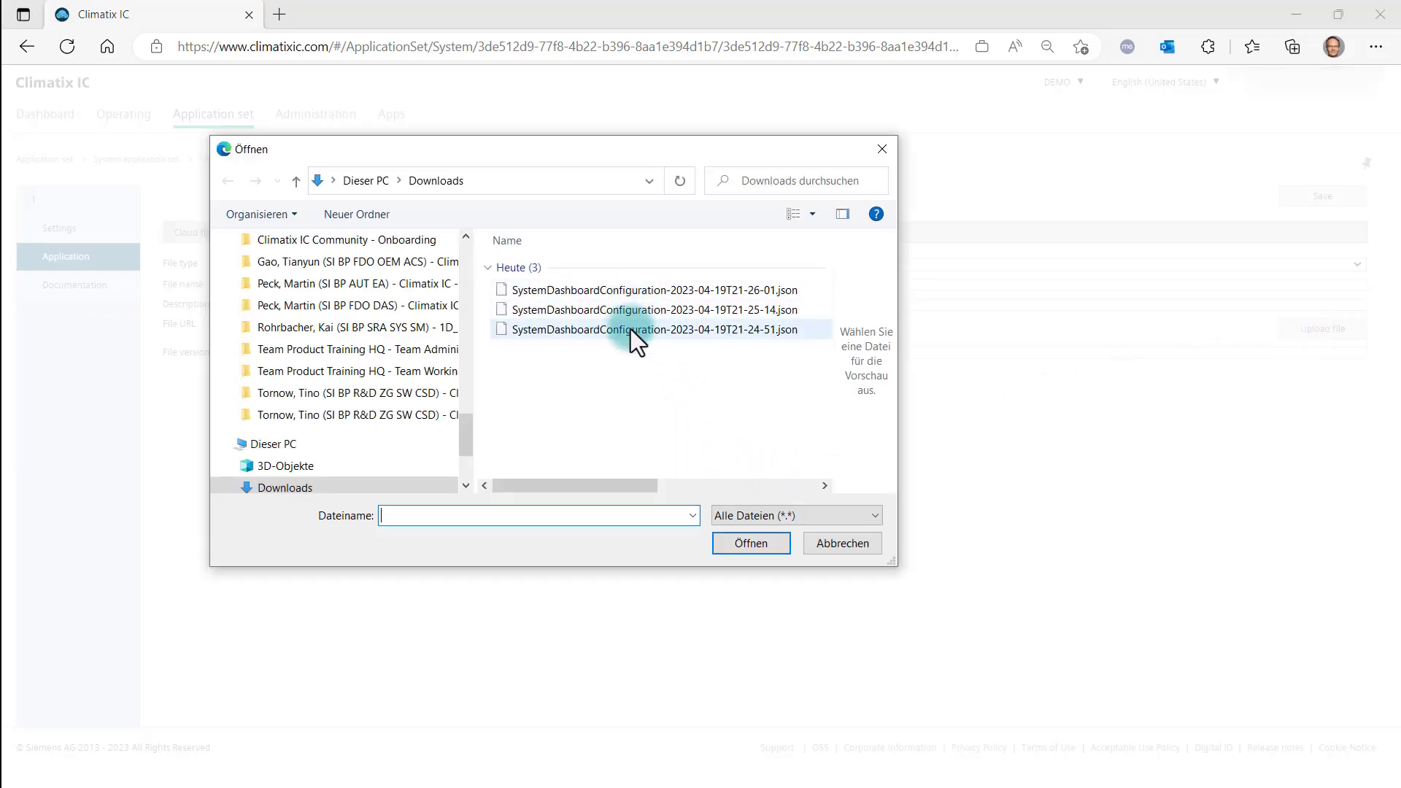
pyautogui.click(633, 329)
pyautogui.click(763, 544)
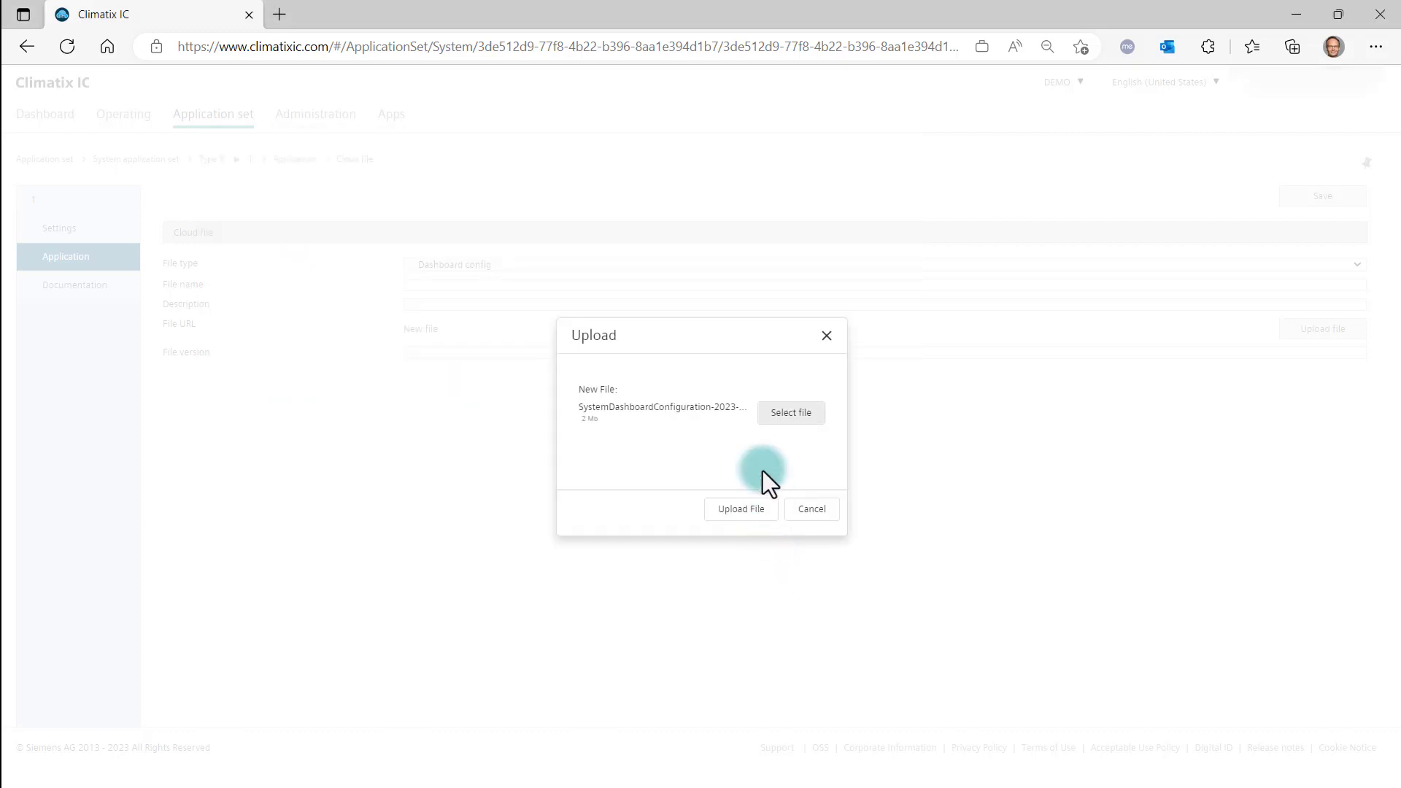
pyautogui.click(749, 514)
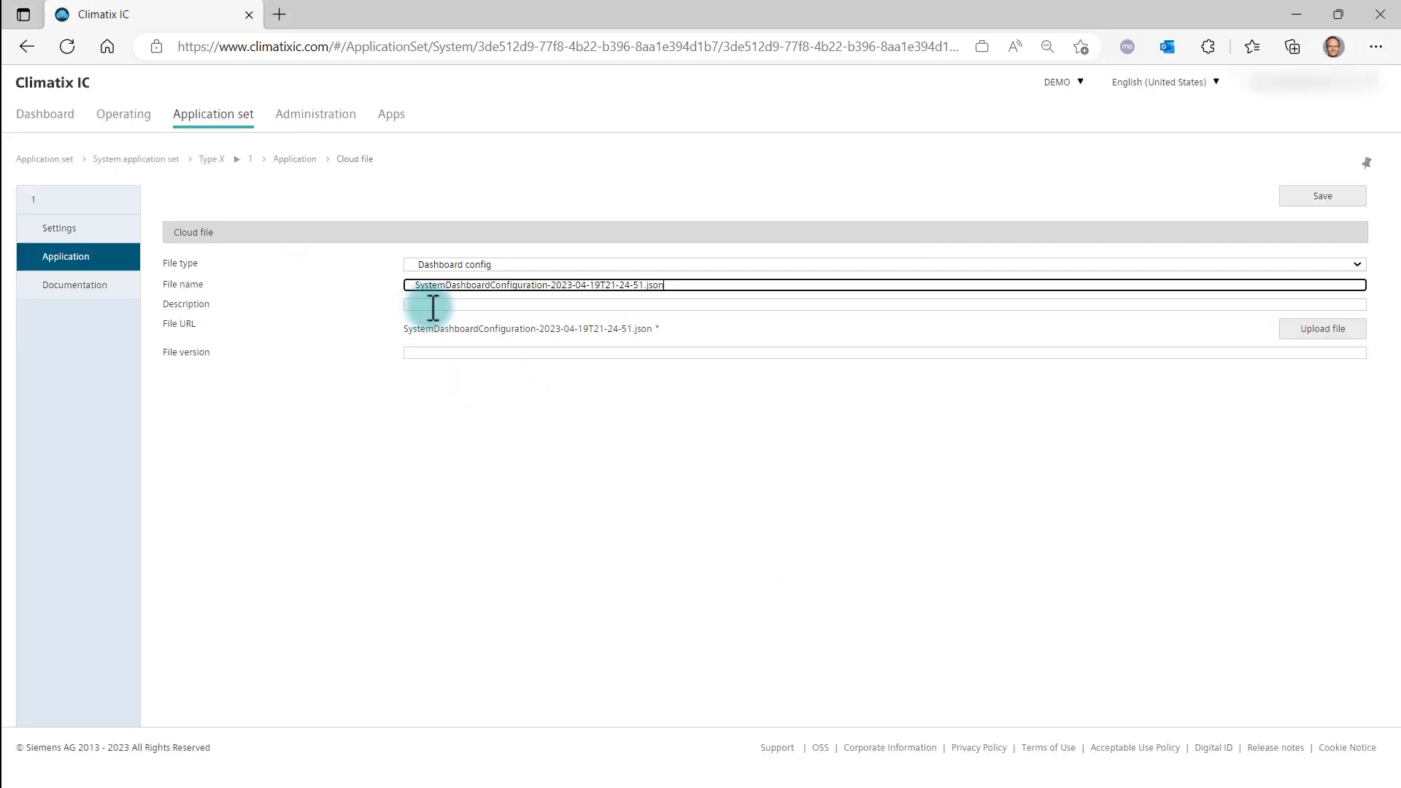
# Name the cloud file System, set its description to e_Learning and file version to 1, and save it.
pyautogui.moveTo(676, 285); pyautogui.dragTo(418, 286)
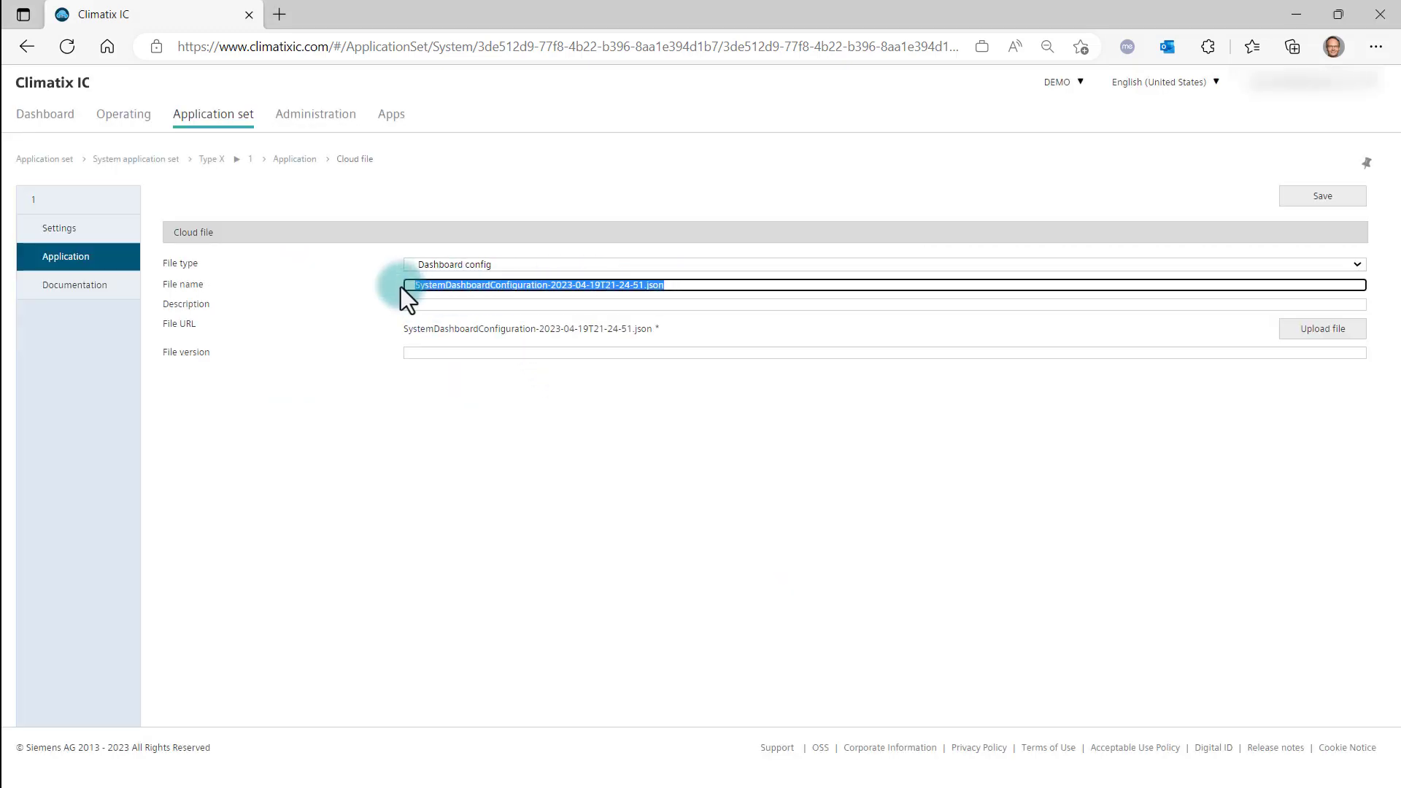
pyautogui.press('BackSpace')
pyautogui.click(433, 343)
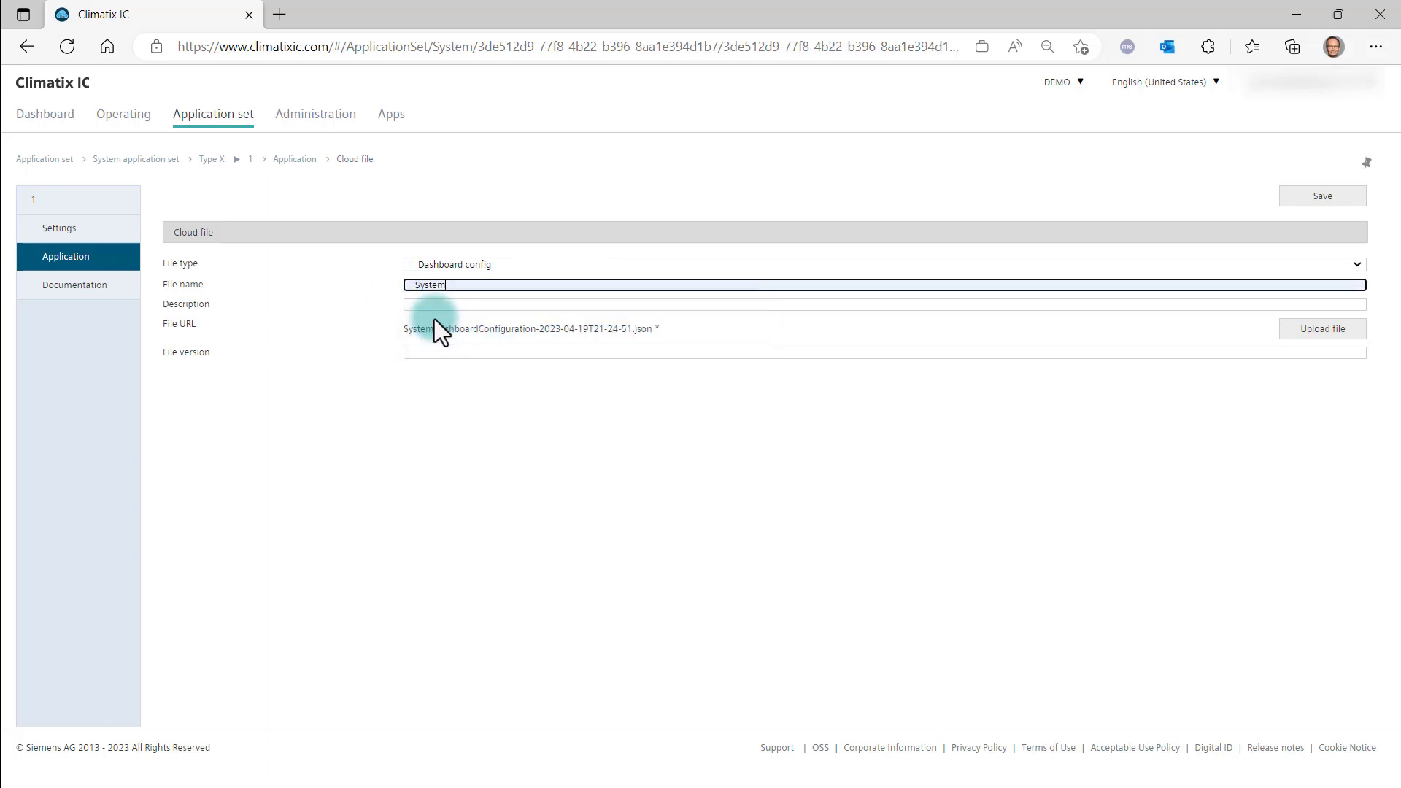
pyautogui.click(438, 305)
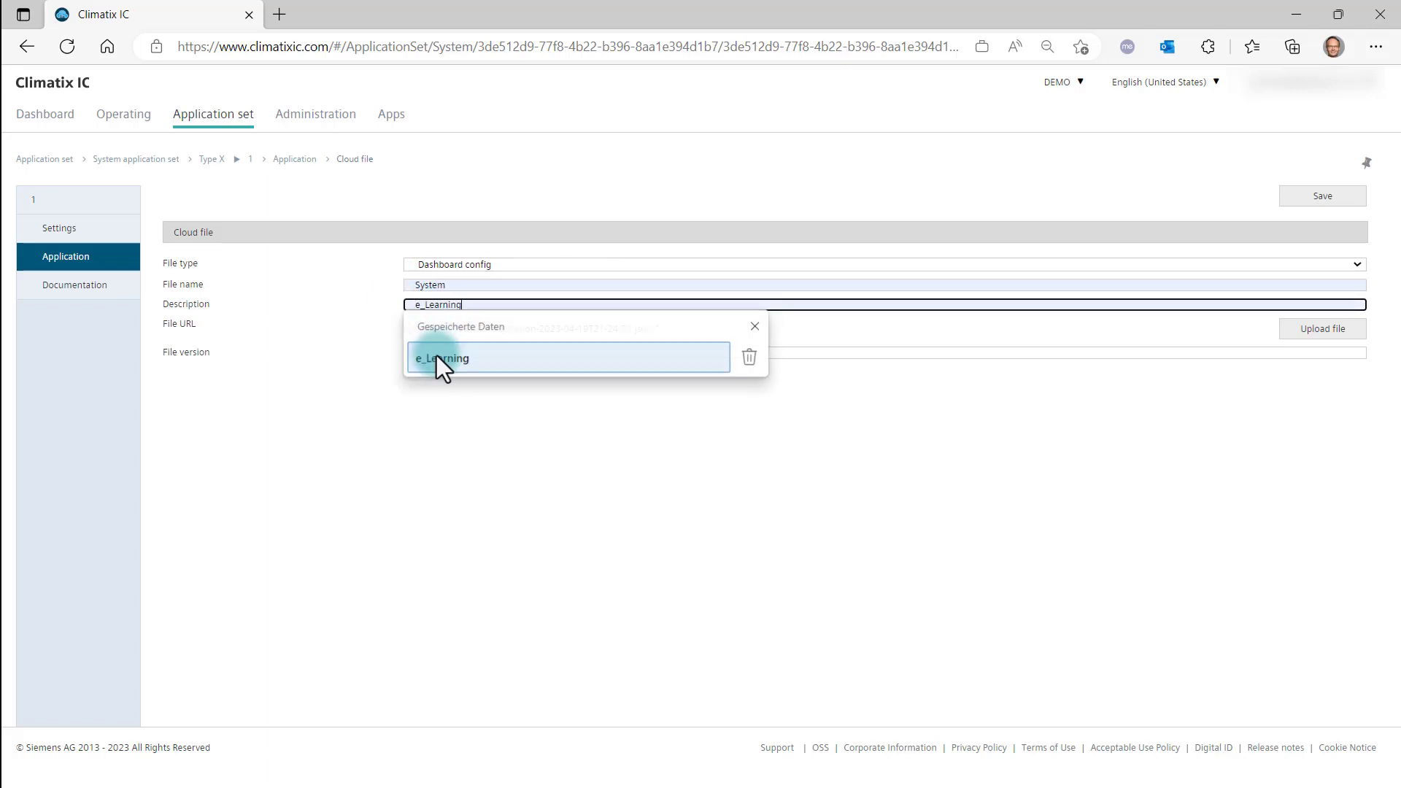
pyautogui.click(441, 360)
pyautogui.click(440, 352)
pyautogui.click(485, 406)
pyautogui.click(1285, 197)
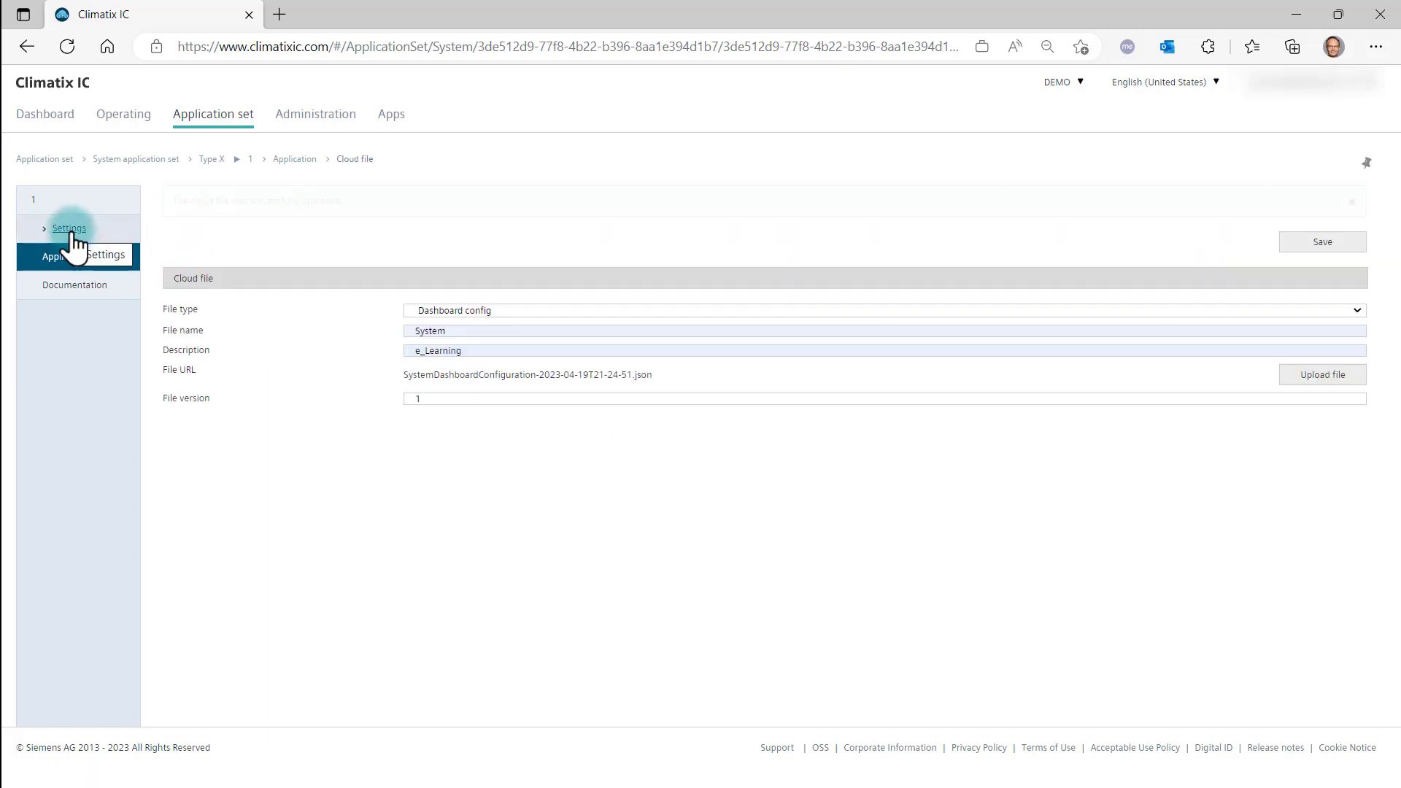
# Set the Owner role's dashboard file to System in Type X's user access configuration and save the application set.
pyautogui.click(70, 231)
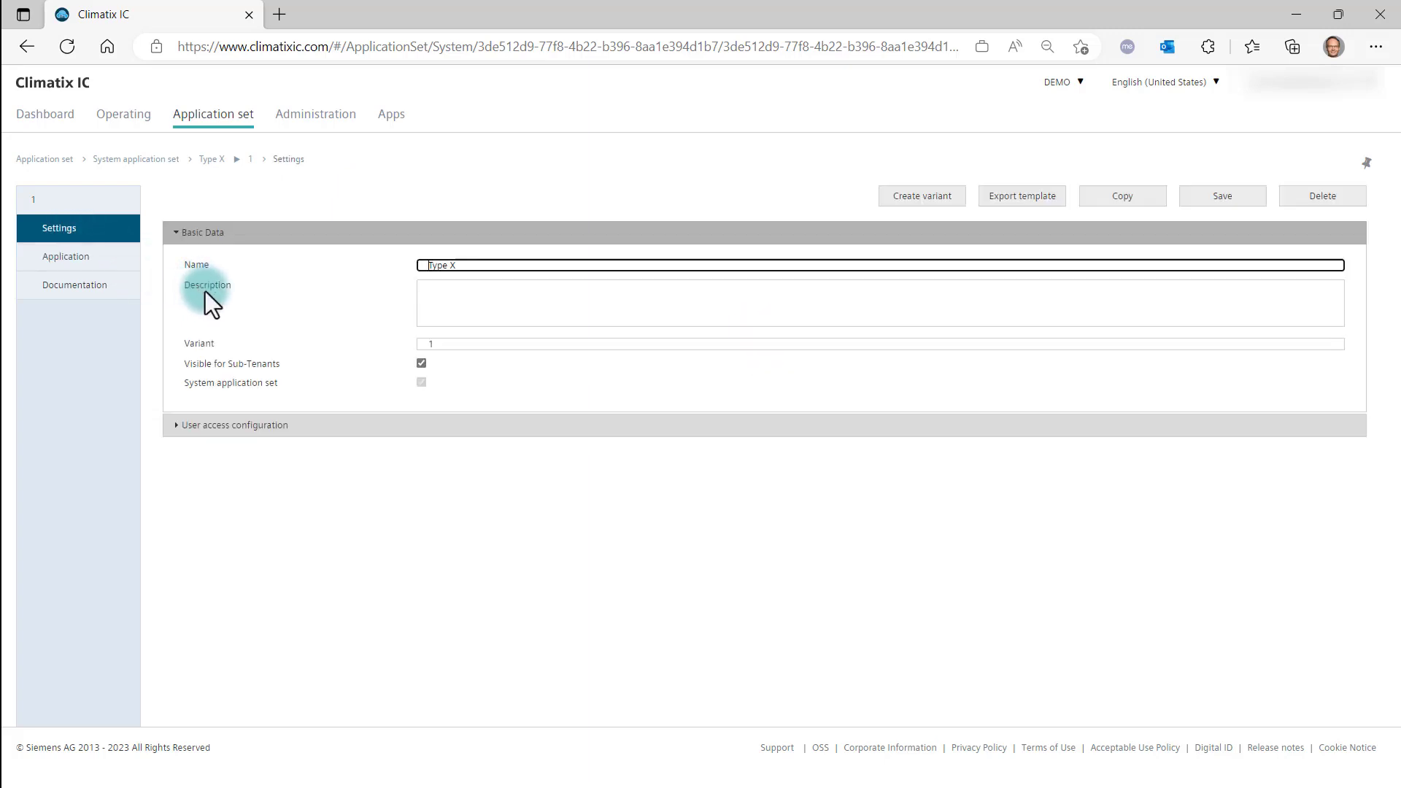
pyautogui.click(254, 430)
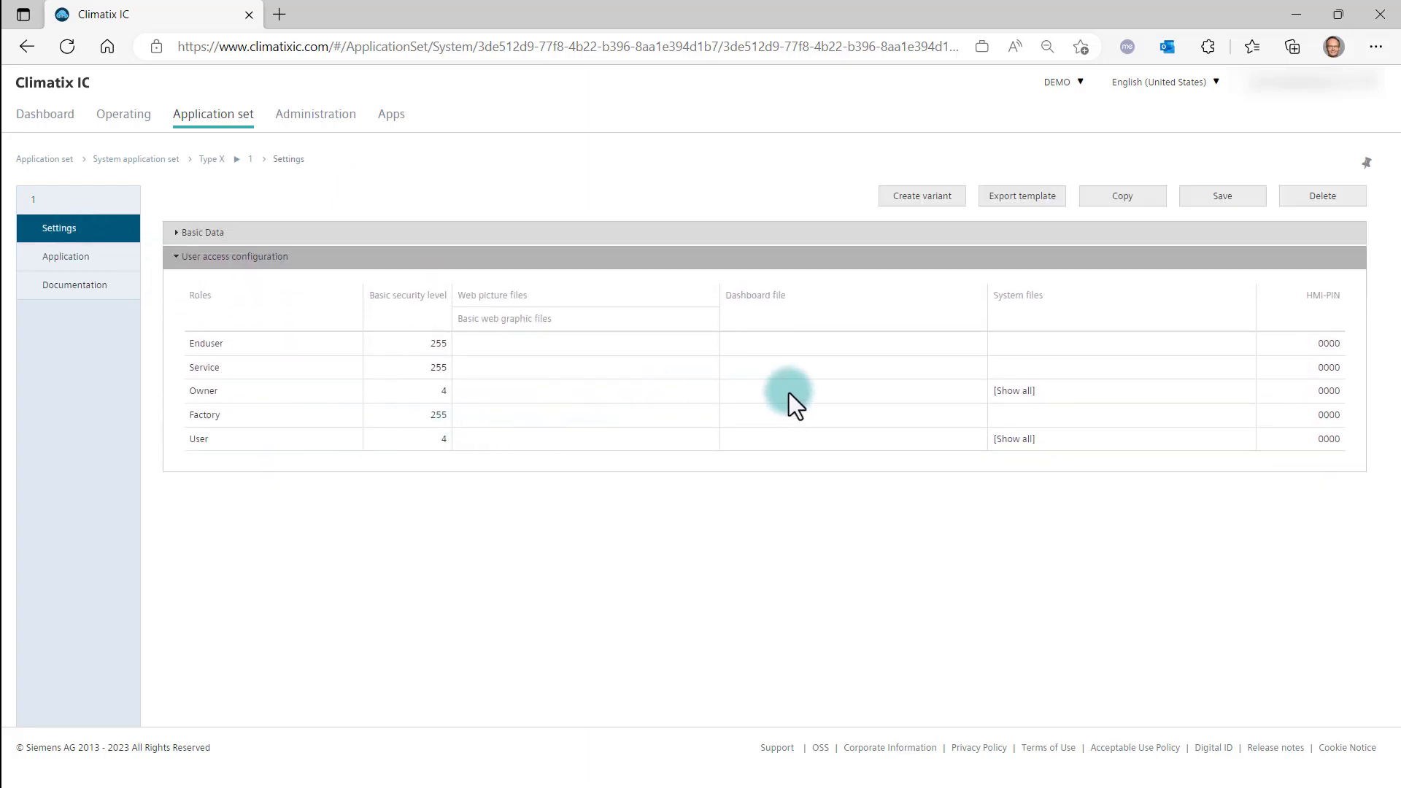
pyautogui.click(963, 392)
pyautogui.click(974, 394)
pyautogui.click(845, 439)
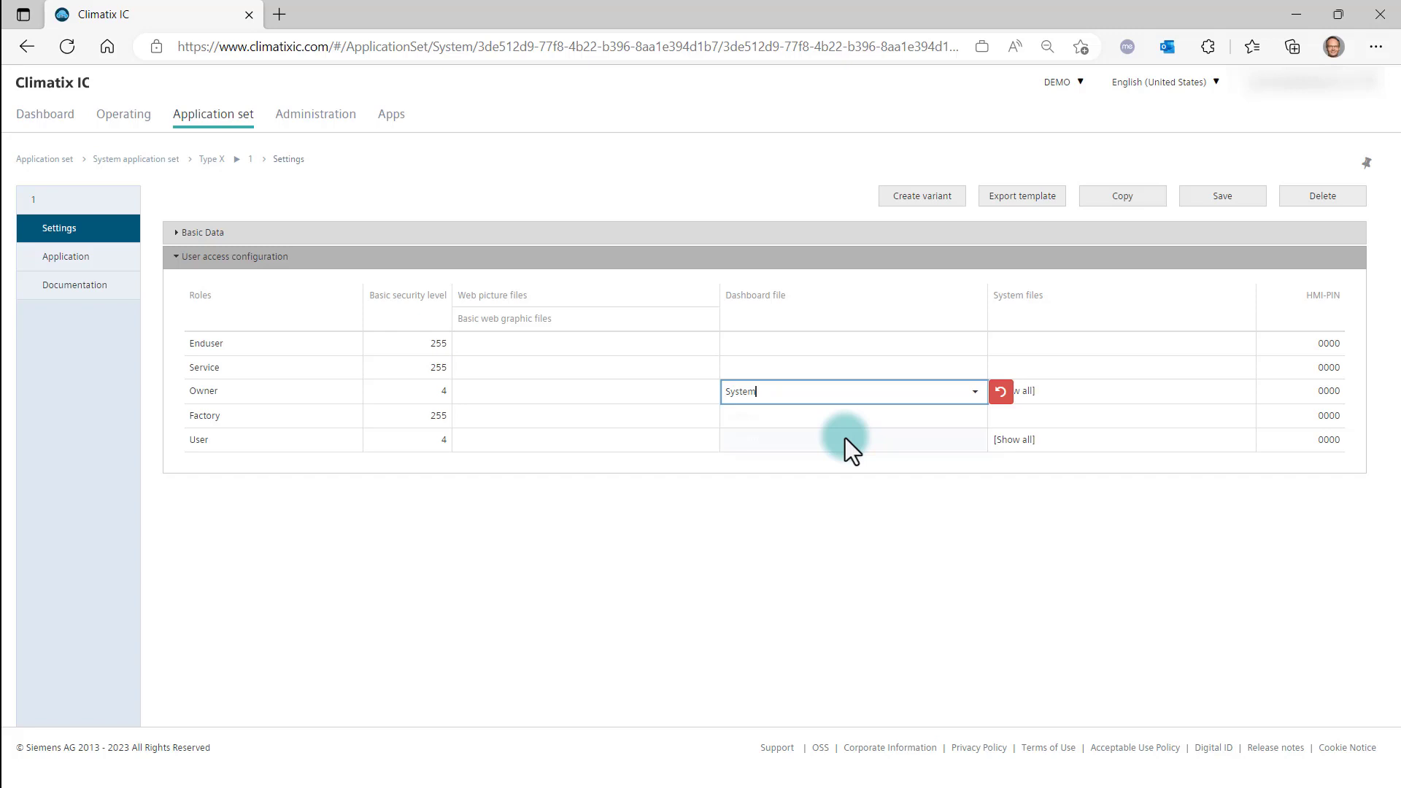
pyautogui.click(1186, 204)
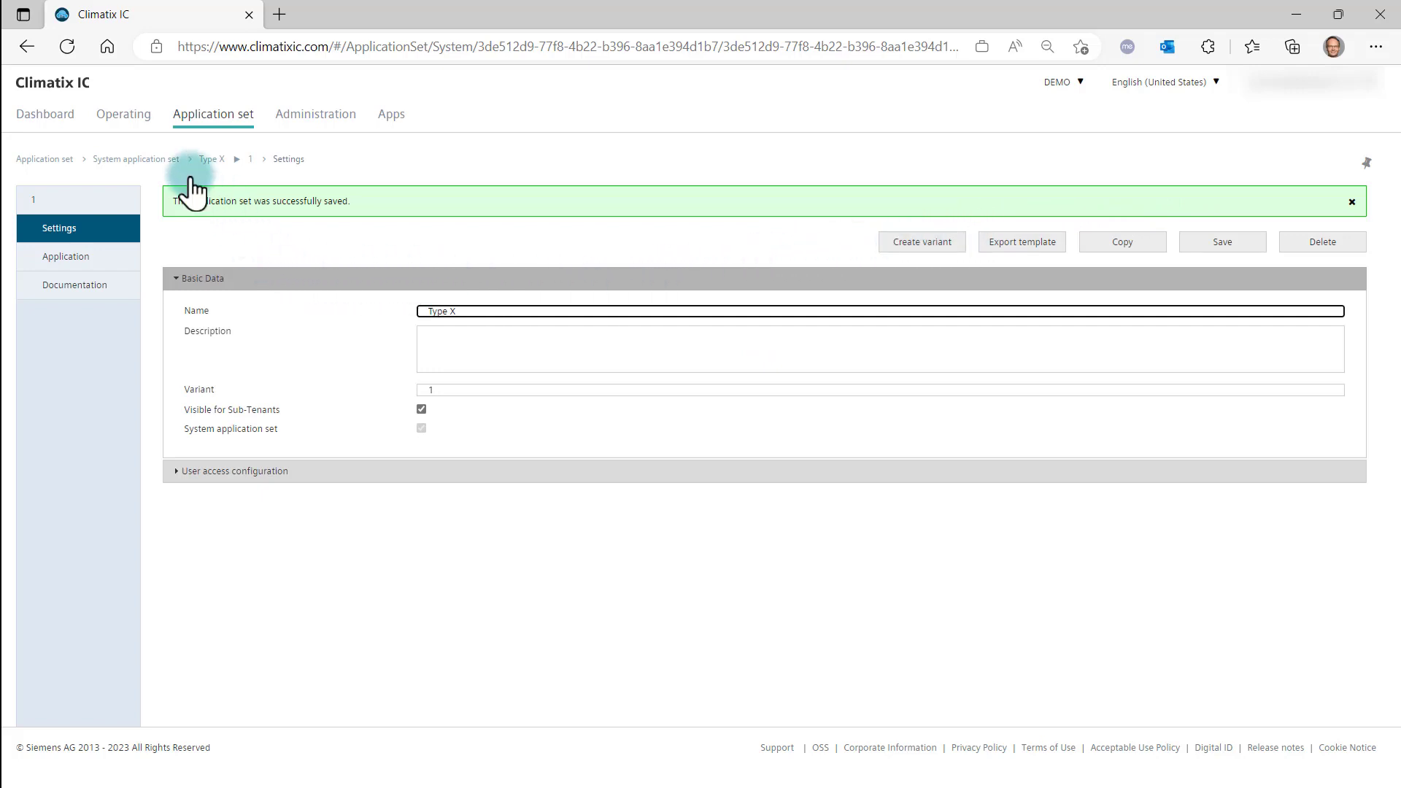
# View the activated system dashboards of the Europe and Middle east systems in operating mode.
pyautogui.click(124, 121)
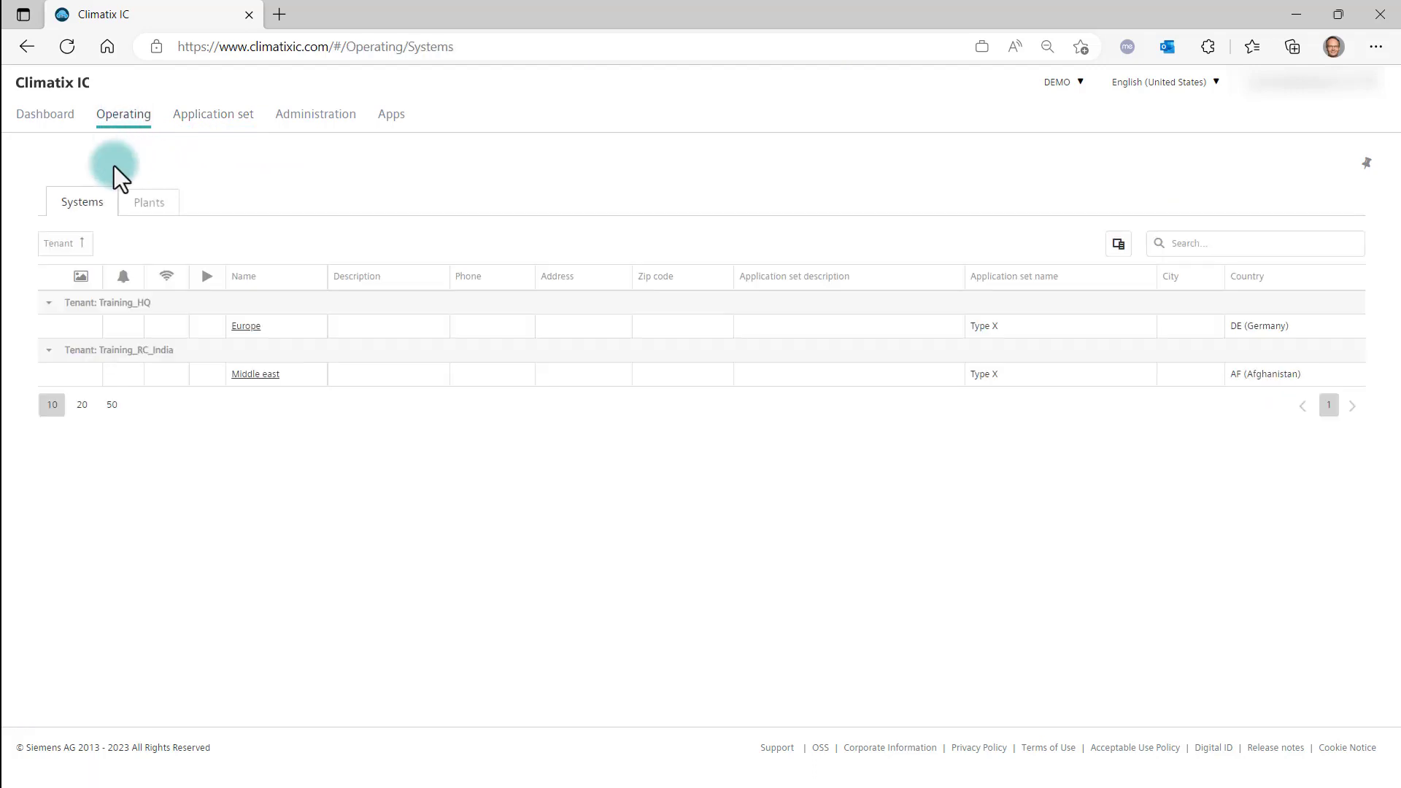
pyautogui.click(261, 331)
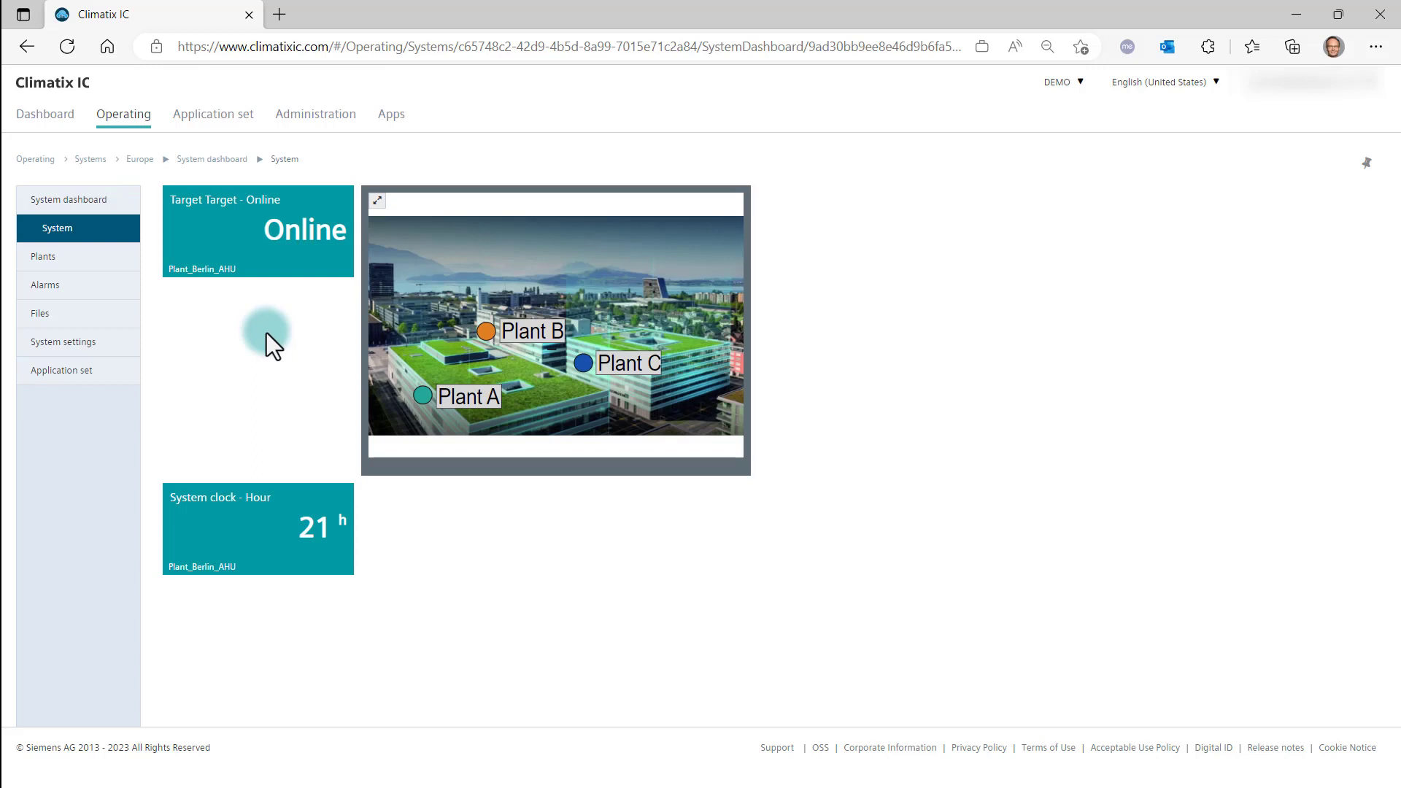
pyautogui.click(97, 163)
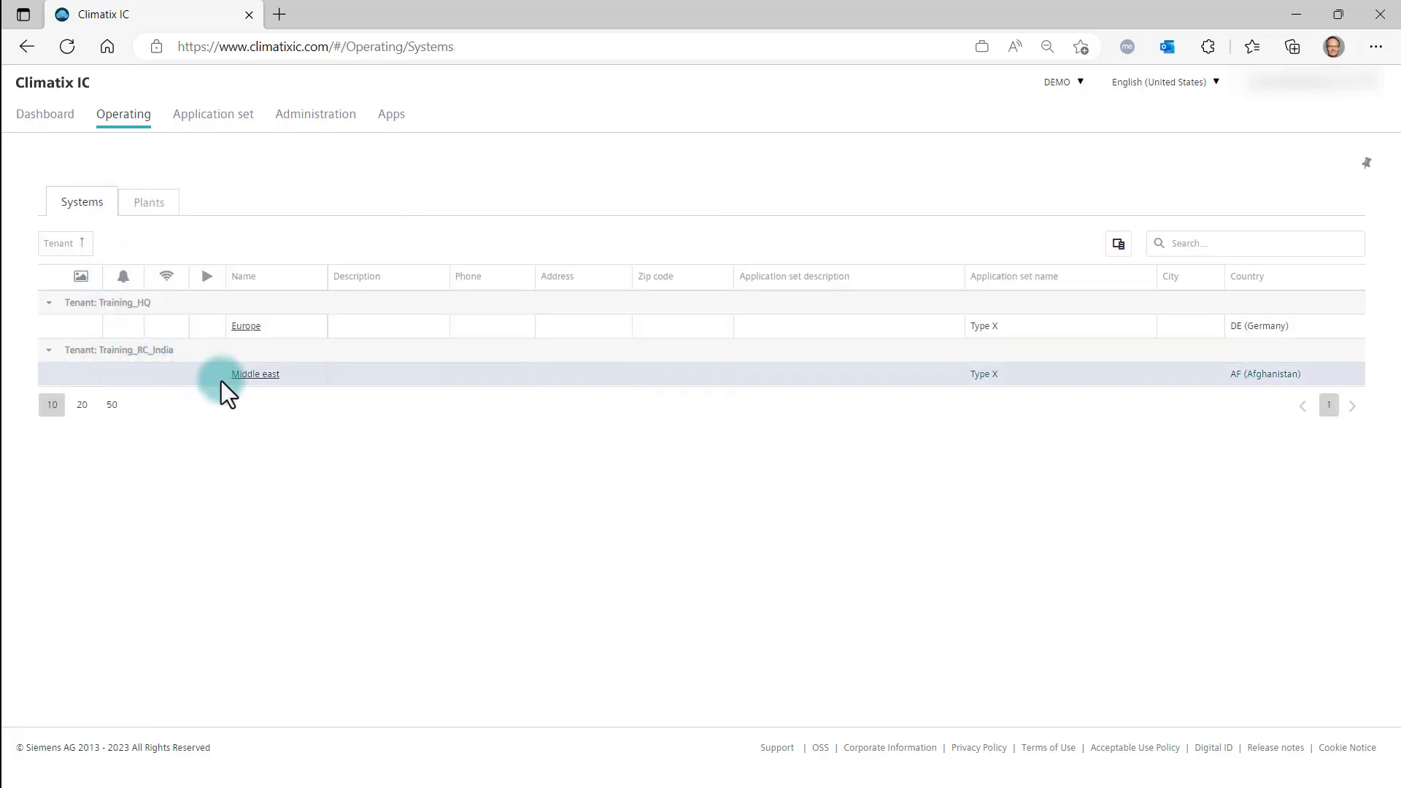
pyautogui.click(238, 376)
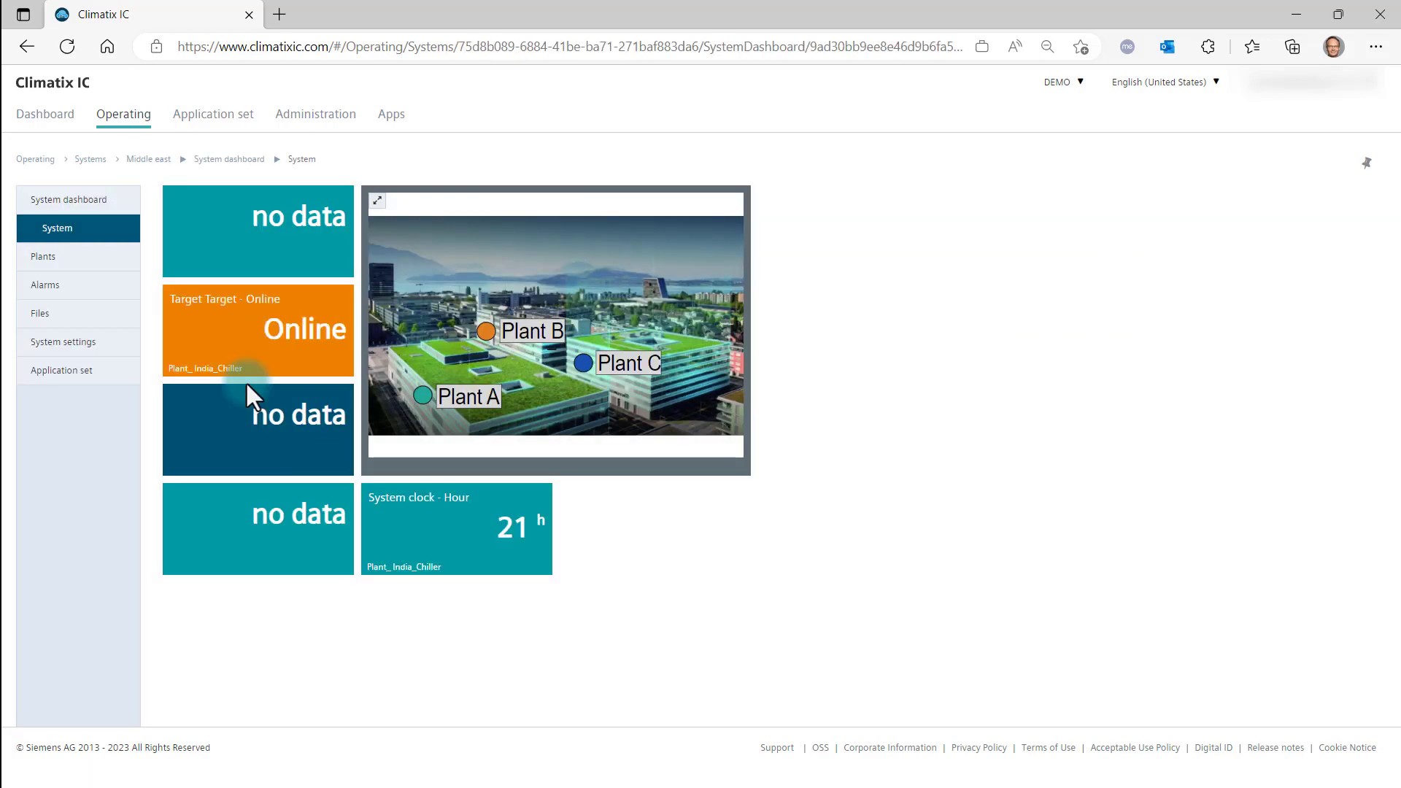